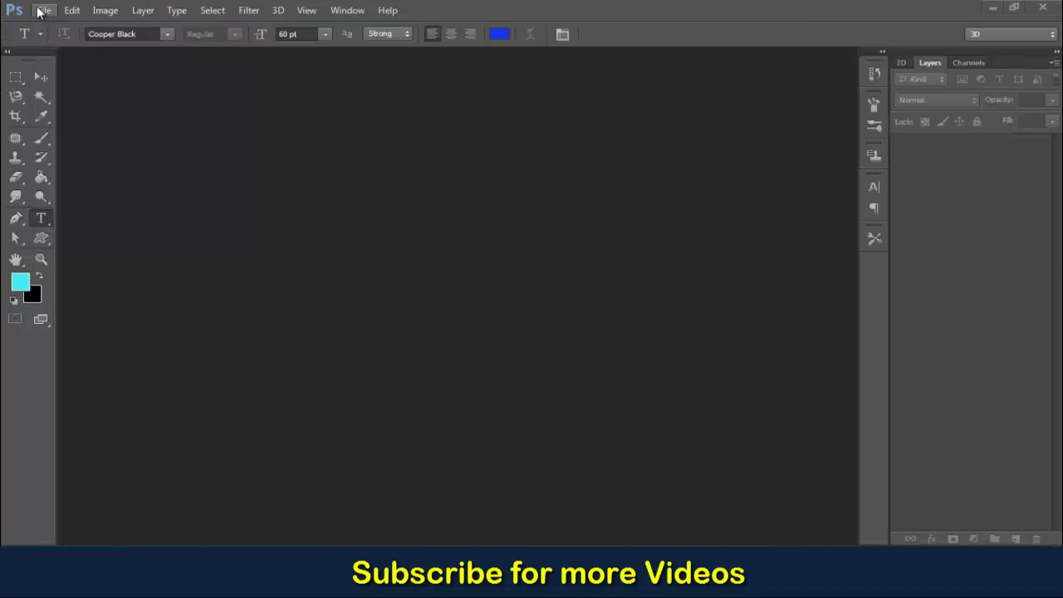
# - Create a new 920×920 px document with a transparent background
pyautogui.click(40, 11)
pyautogui.click(50, 26)
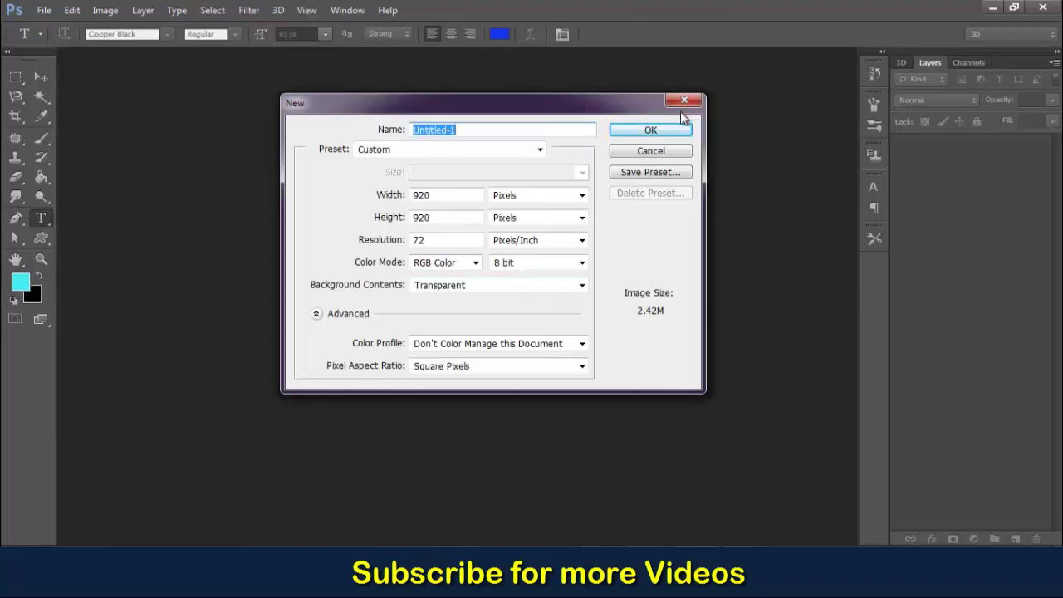
pyautogui.click(665, 132)
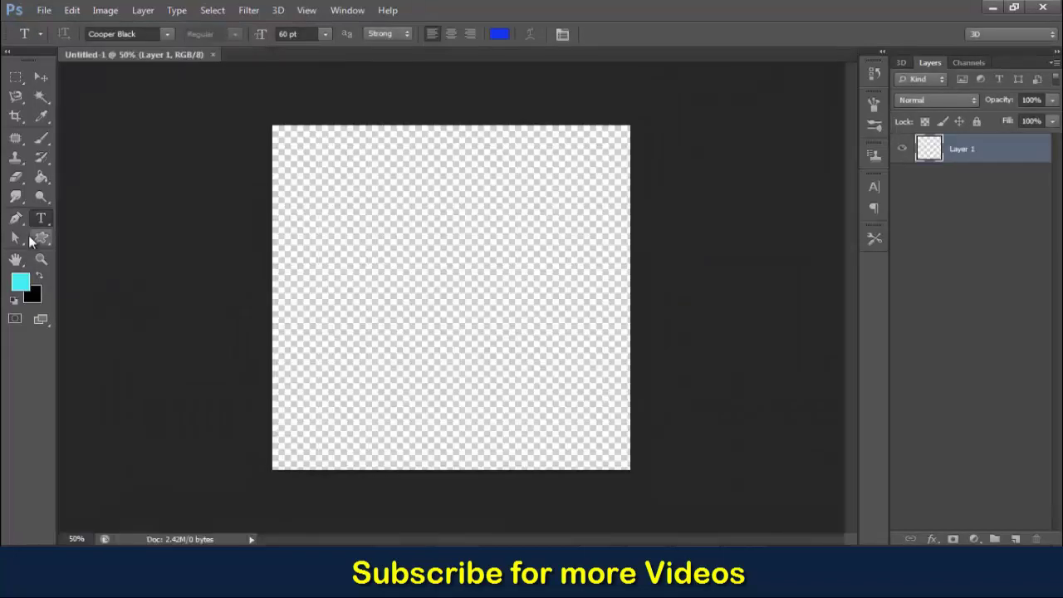
# - Draw a large 506×506 px cyan ring custom shape on the canvas
pyautogui.click(43, 240)
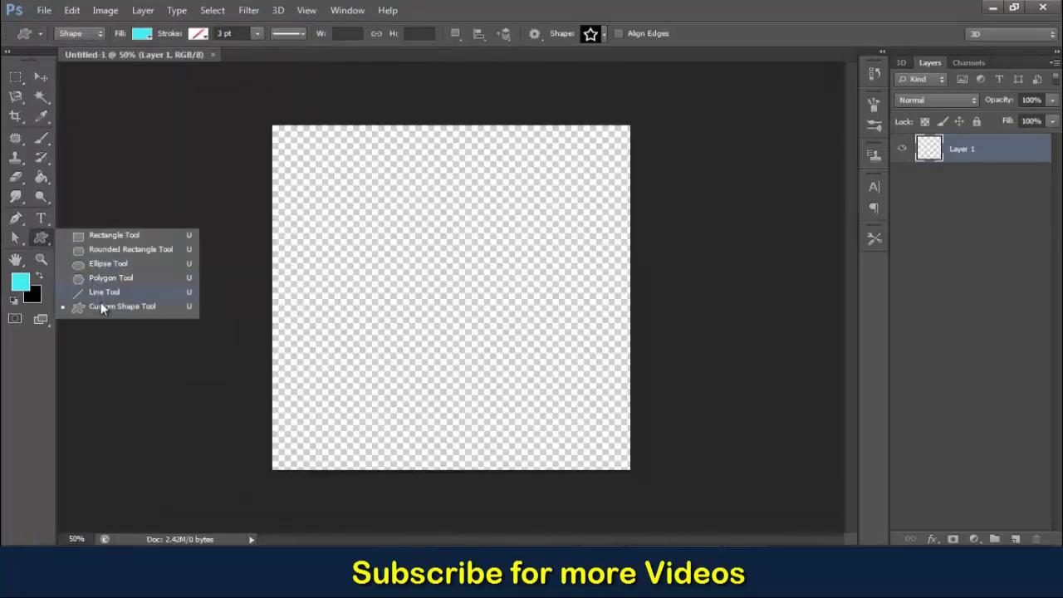
pyautogui.click(100, 306)
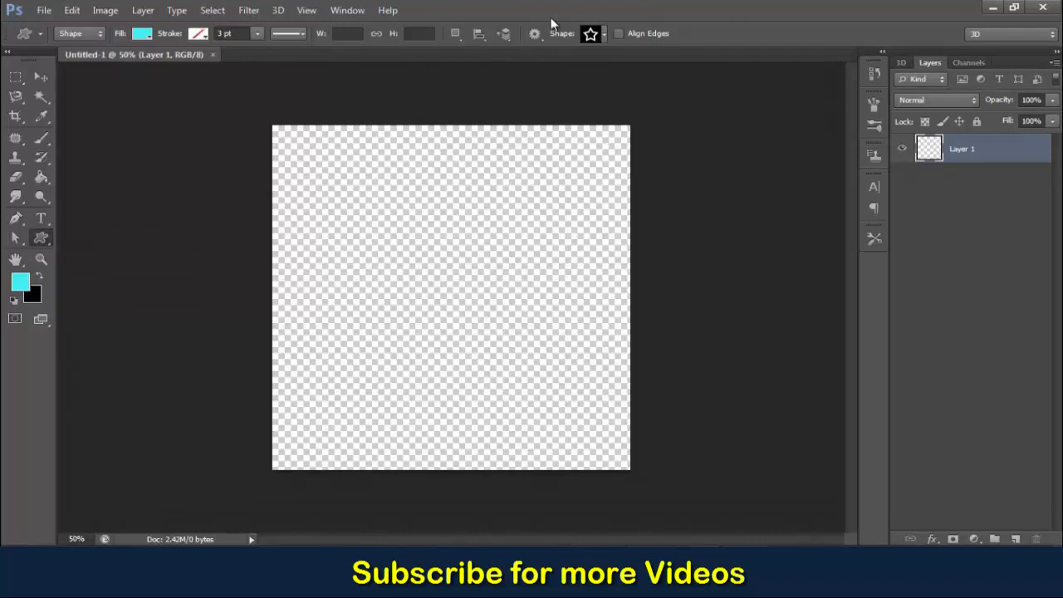
pyautogui.click(601, 35)
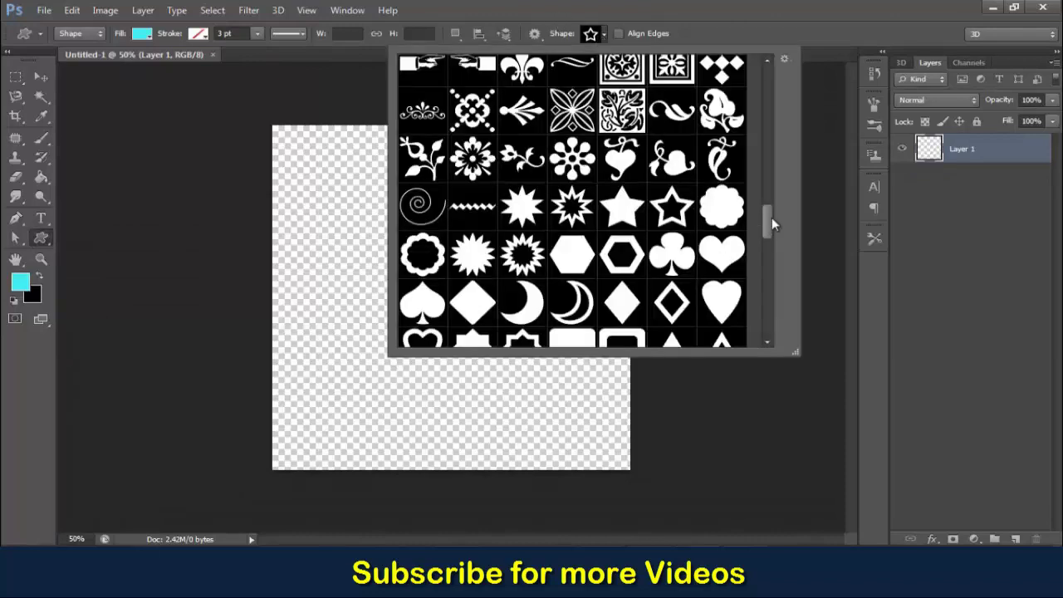
pyautogui.moveTo(772, 216); pyautogui.dragTo(772, 239)
pyautogui.click(685, 227)
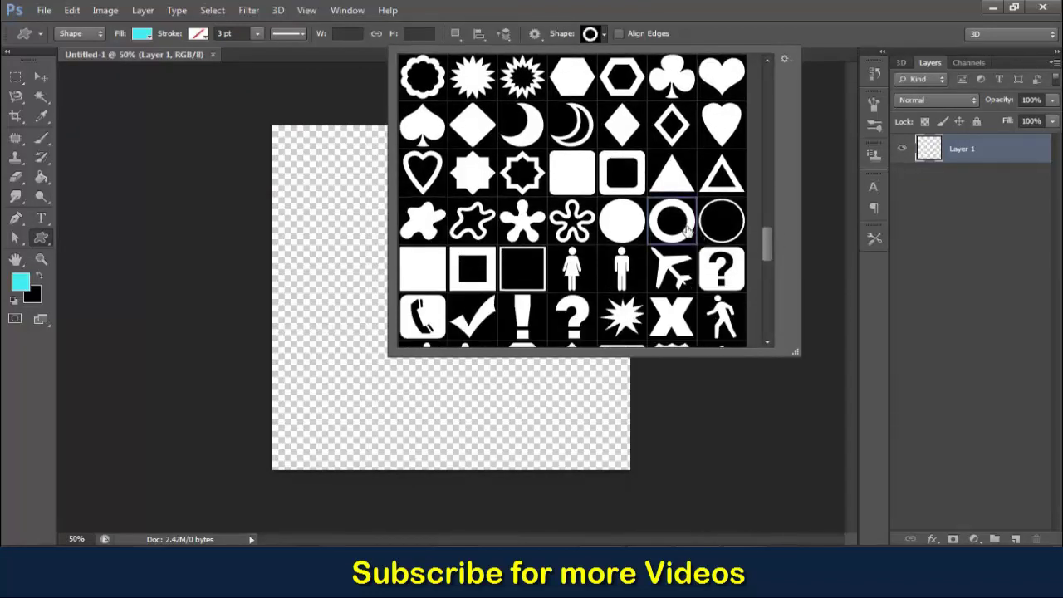
pyautogui.click(605, 37)
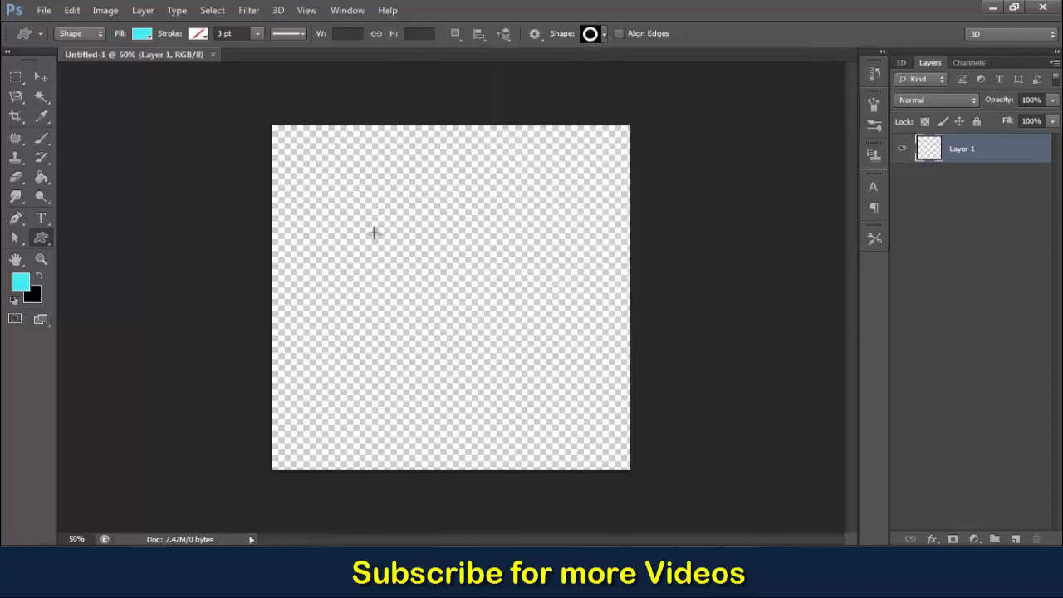
pyautogui.moveTo(351, 197); pyautogui.dragTo(533, 377)
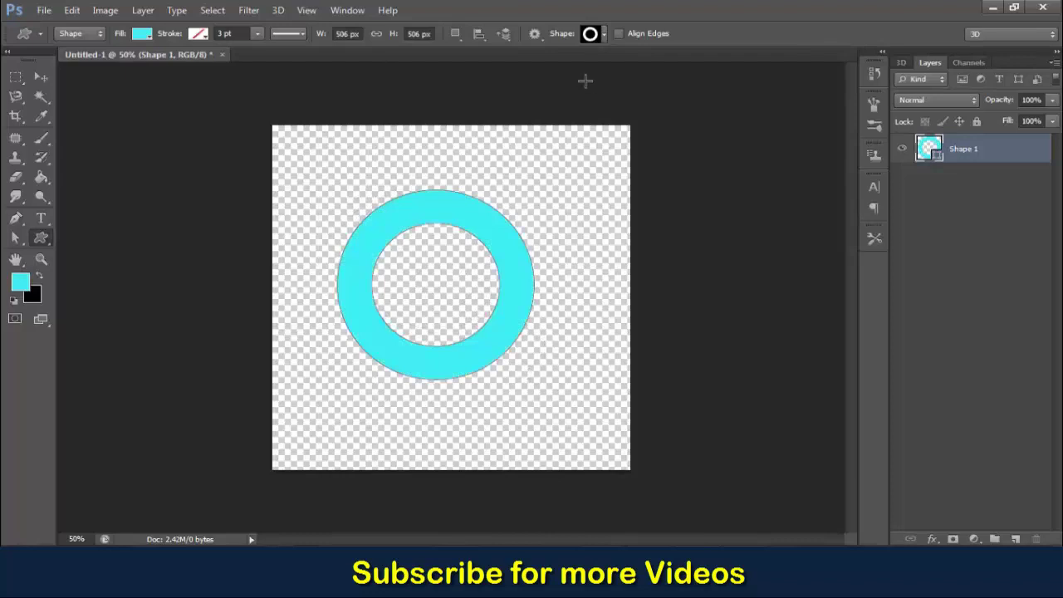
# - Draw several small cyan square frames at the ring's lower right
pyautogui.click(603, 37)
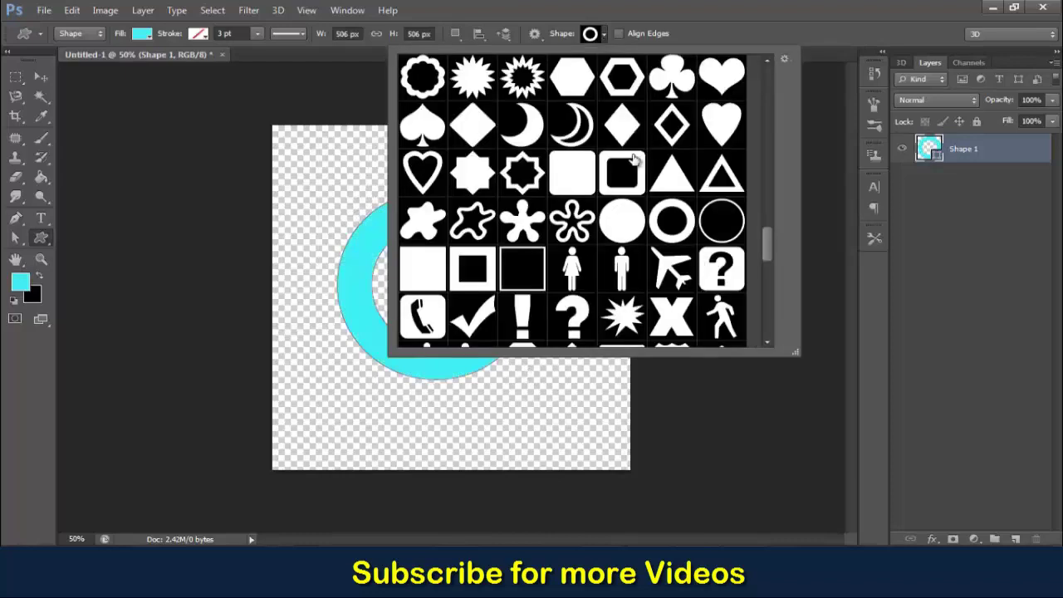
pyautogui.click(629, 158)
pyautogui.click(606, 33)
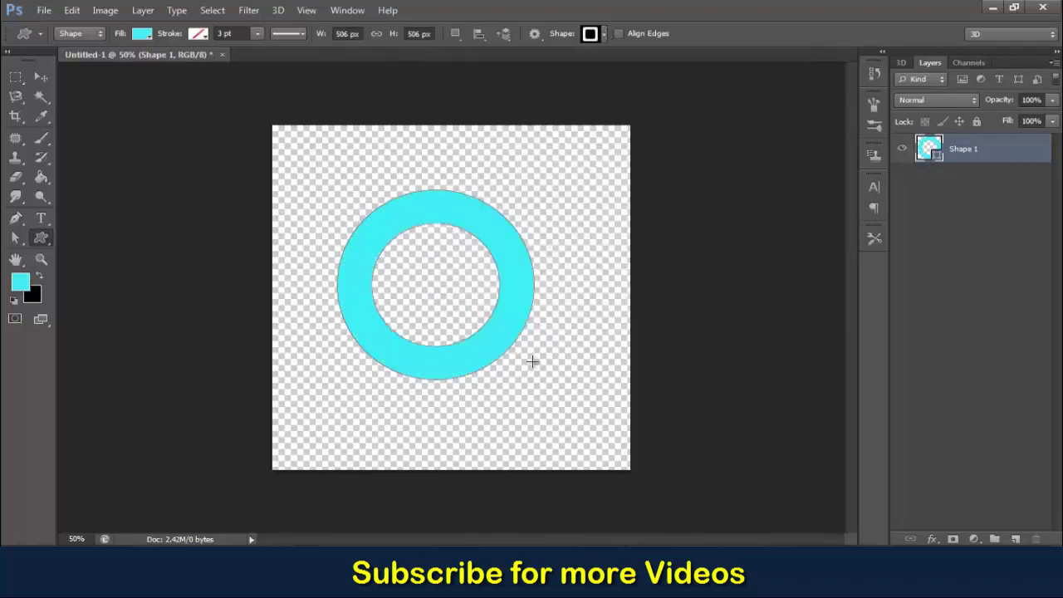
pyautogui.moveTo(505, 348); pyautogui.dragTo(535, 371)
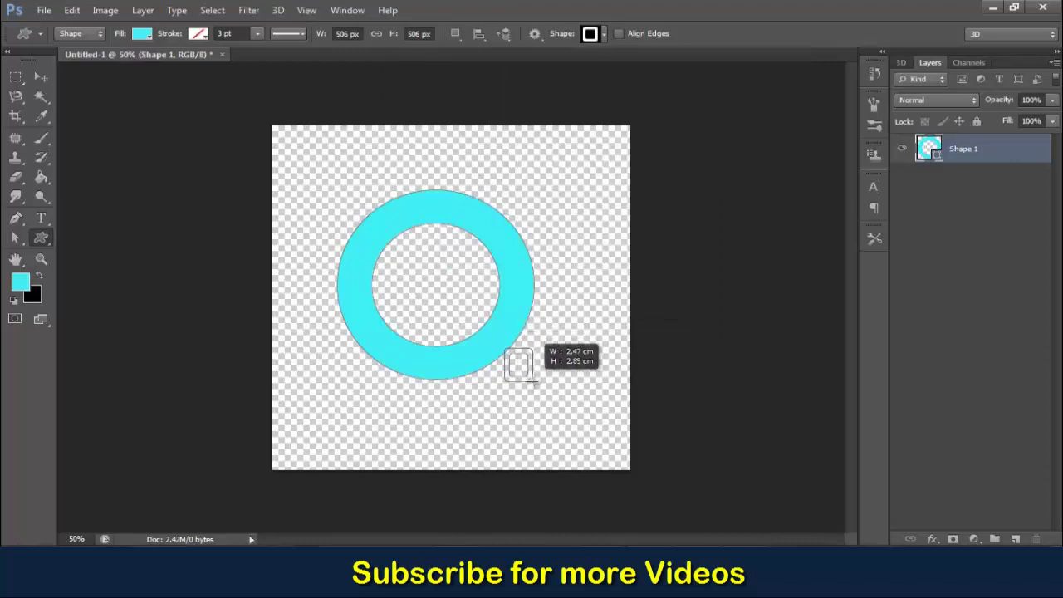
pyautogui.moveTo(525, 333); pyautogui.dragTo(543, 350)
pyautogui.moveTo(530, 311)
pyautogui.mouseDown()
pyautogui.moveTo(548, 329)
pyautogui.moveTo(549, 367)
pyautogui.mouseUp()
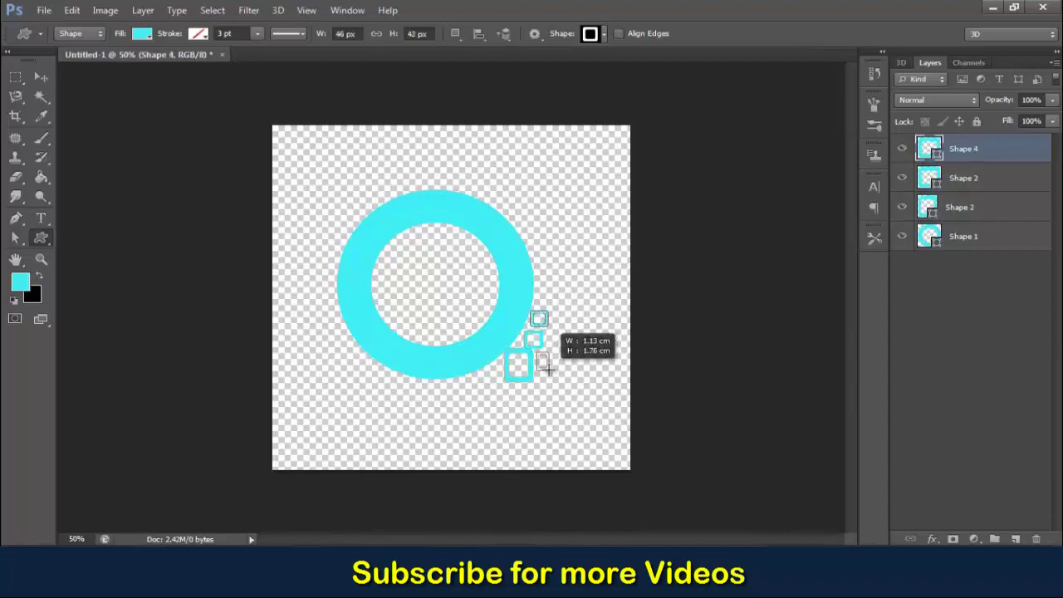
# - Draw small cyan filled-circle dots along the ring's lower edge
pyautogui.click(604, 34)
pyautogui.click(623, 224)
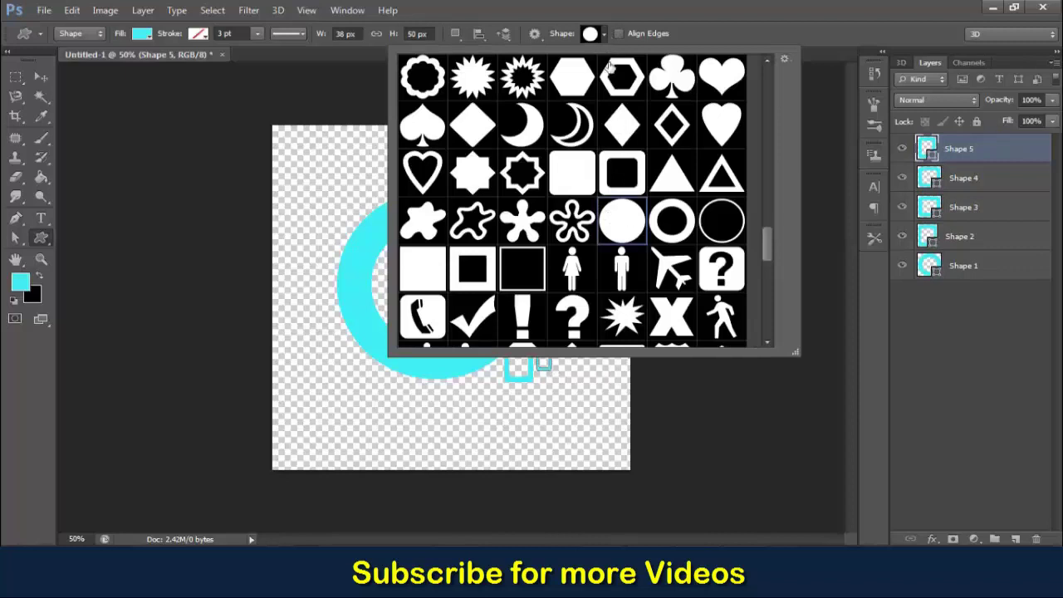
pyautogui.click(607, 35)
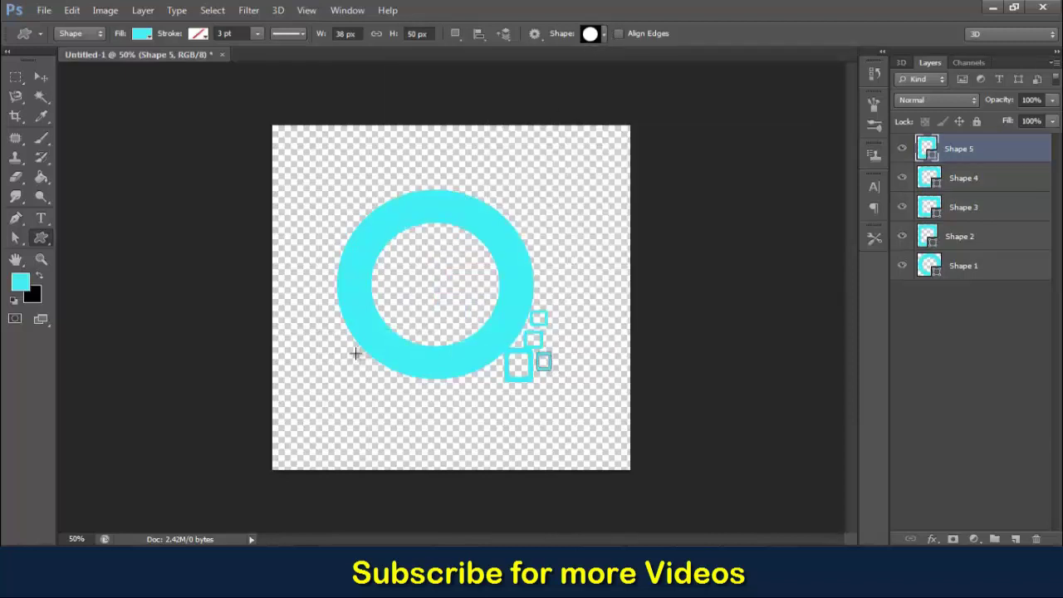
pyautogui.moveTo(355, 353); pyautogui.dragTo(367, 374)
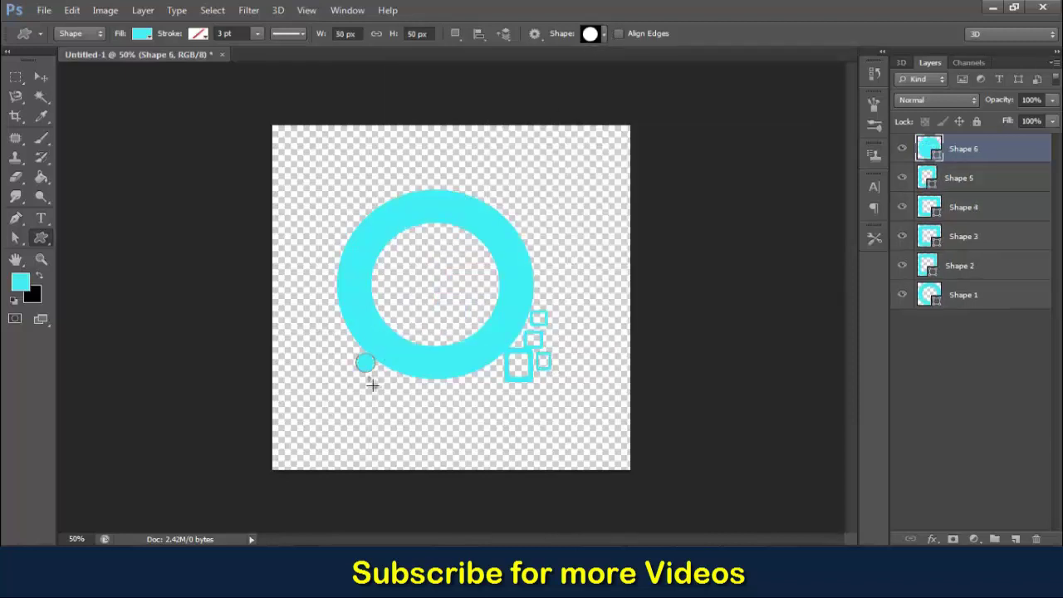
pyautogui.moveTo(373, 384)
pyautogui.mouseDown()
pyautogui.moveTo(380, 389)
pyautogui.moveTo(363, 387)
pyautogui.moveTo(443, 401)
pyautogui.mouseUp()
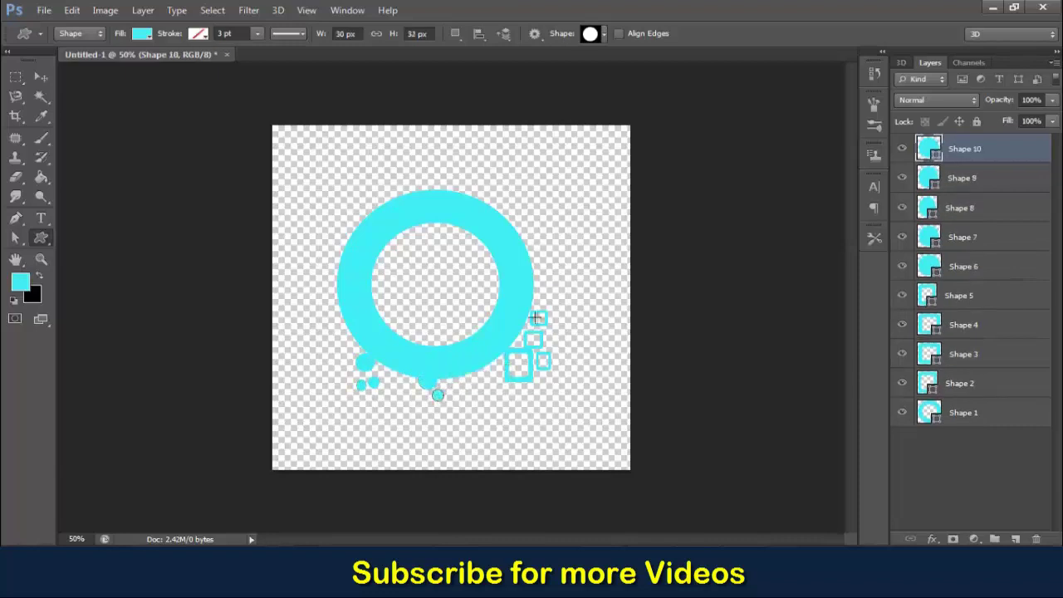
# - Draw a small outlined triangle at the ring's upper left
pyautogui.click(604, 35)
pyautogui.click(708, 175)
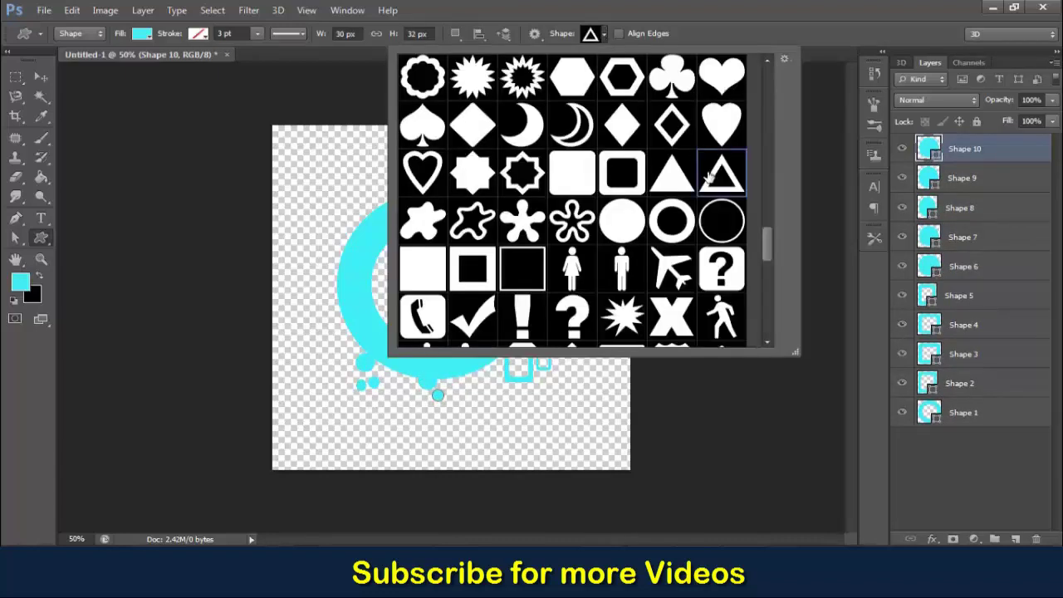
pyautogui.click(607, 37)
pyautogui.moveTo(327, 219)
pyautogui.mouseDown()
pyautogui.moveTo(352, 249)
pyautogui.moveTo(342, 295)
pyautogui.mouseUp()
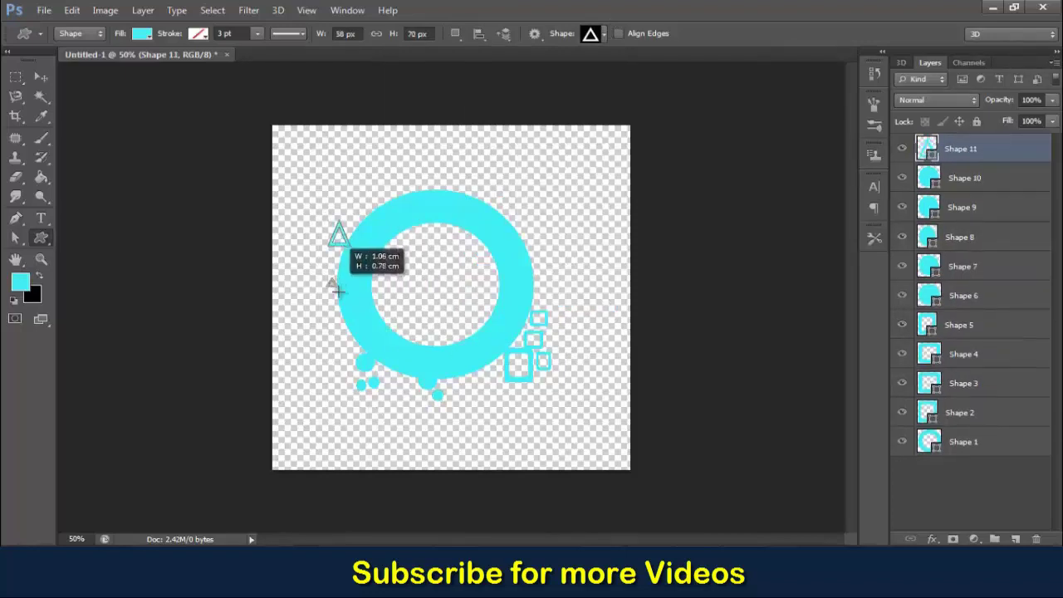
# - Draw a beamed double music note at the ring's upper right
pyautogui.click(603, 36)
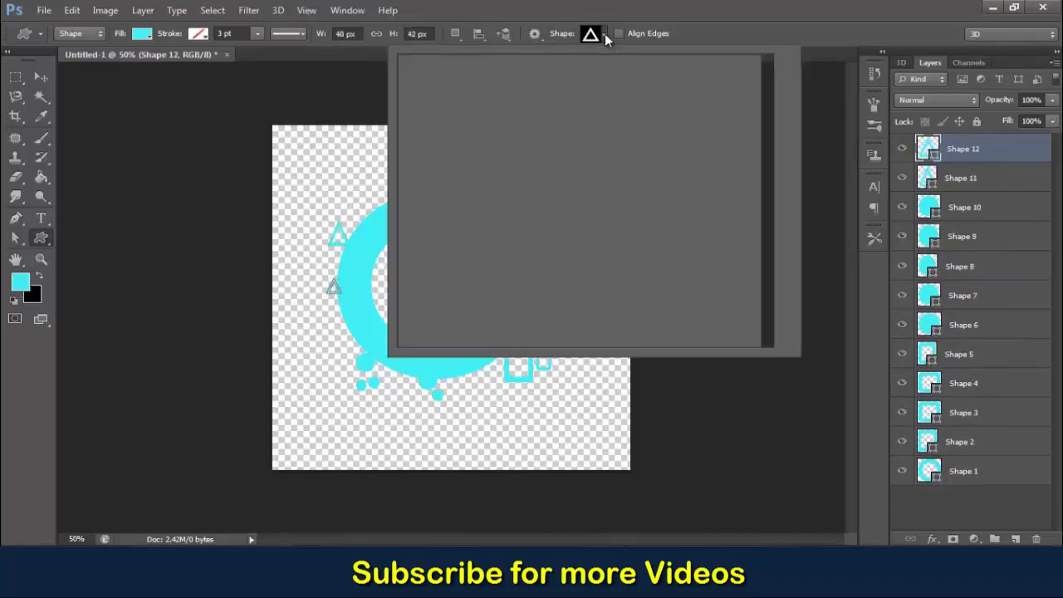
pyautogui.moveTo(765, 232); pyautogui.dragTo(762, 127)
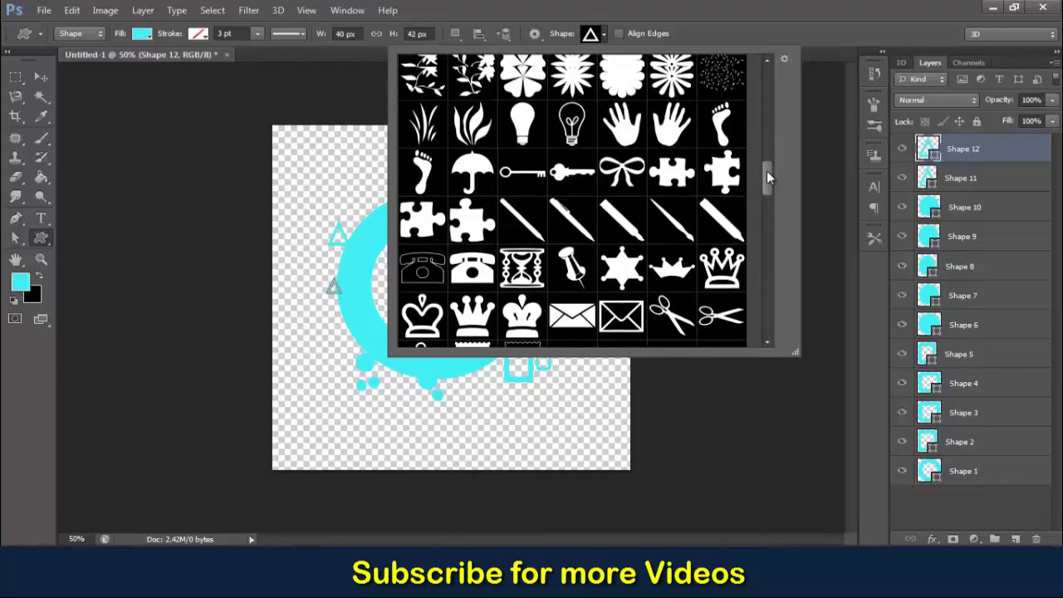
pyautogui.click(672, 194)
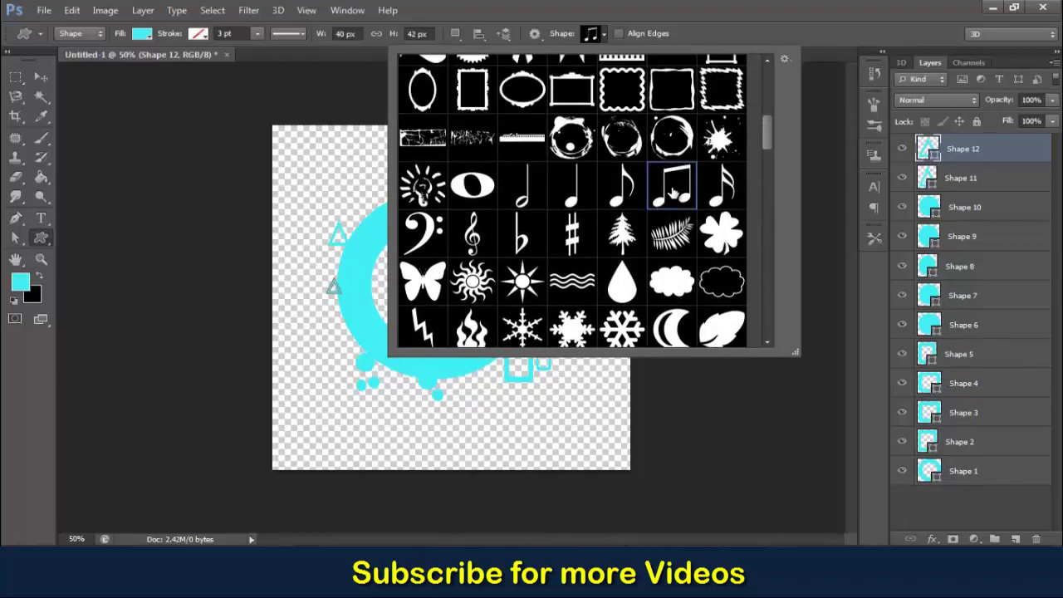
pyautogui.click(606, 37)
pyautogui.moveTo(491, 183)
pyautogui.mouseDown()
pyautogui.moveTo(532, 229)
pyautogui.moveTo(540, 267)
pyautogui.mouseUp()
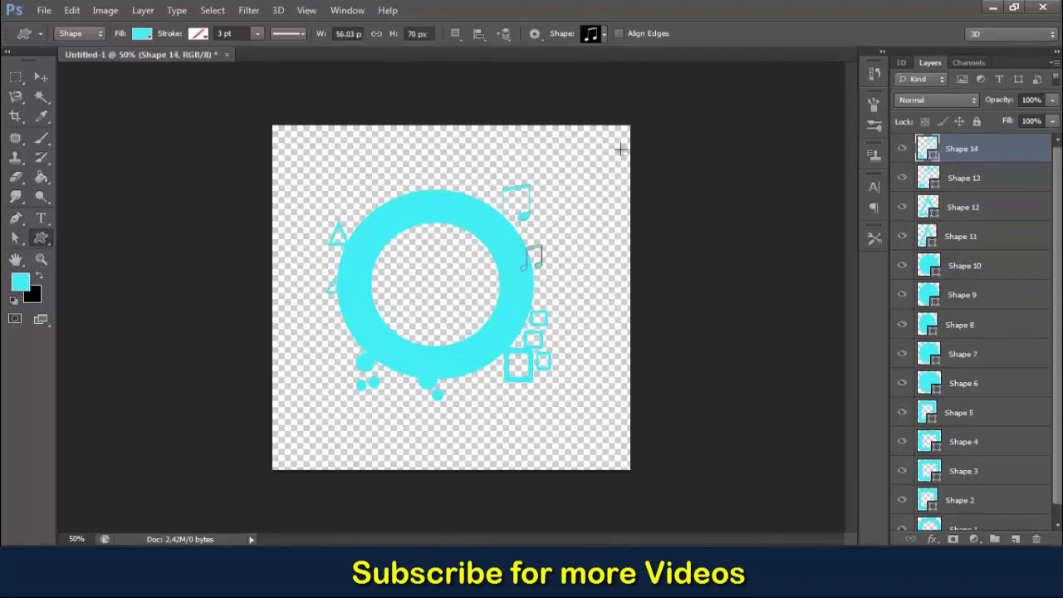
# - Draw a small outlined star below the ring
pyautogui.click(605, 35)
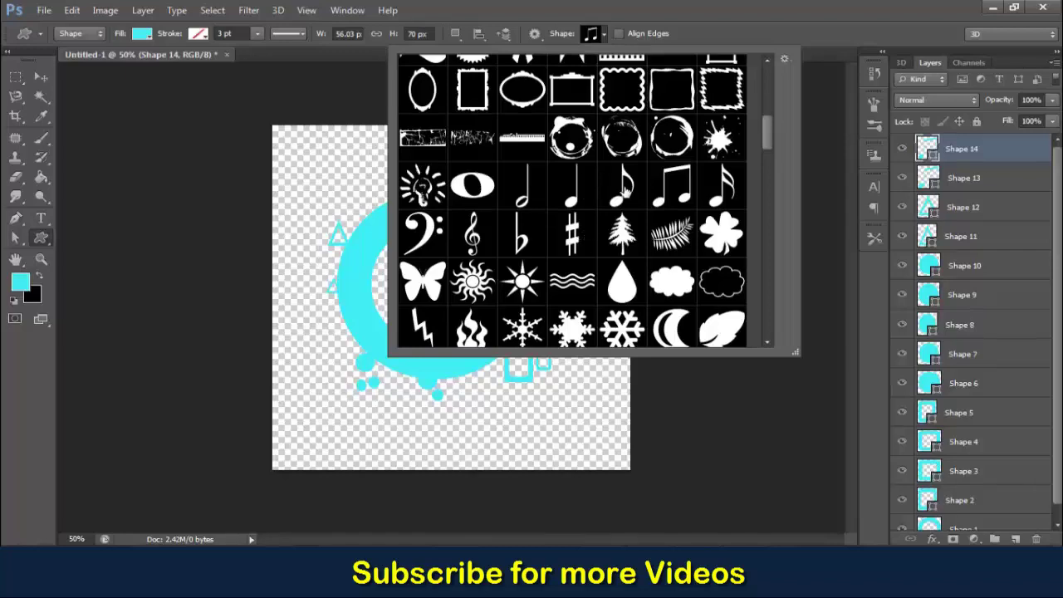
pyautogui.moveTo(765, 142); pyautogui.dragTo(770, 240)
pyautogui.click(672, 134)
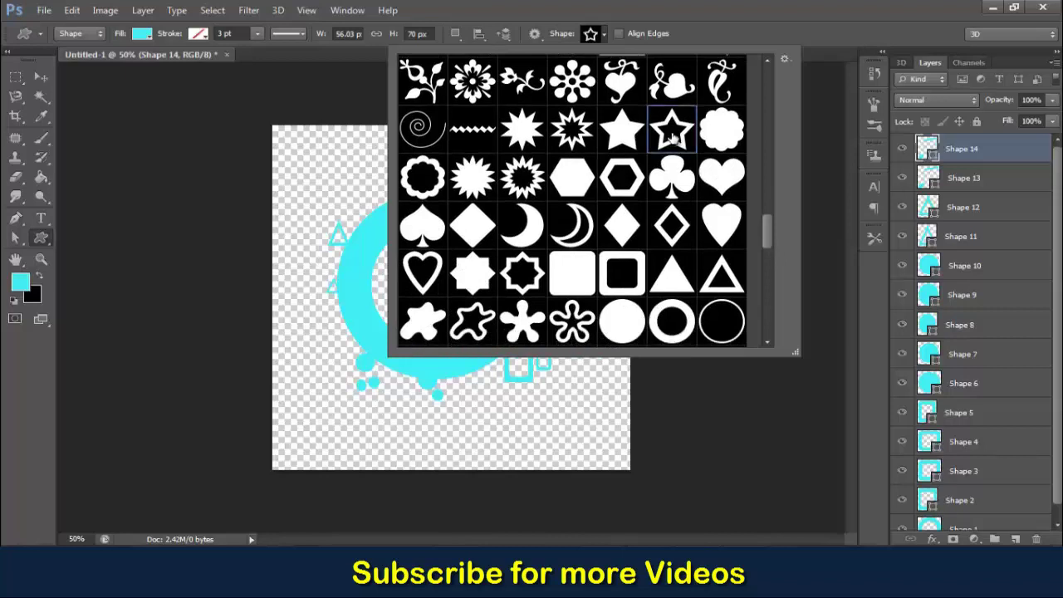
pyautogui.click(605, 33)
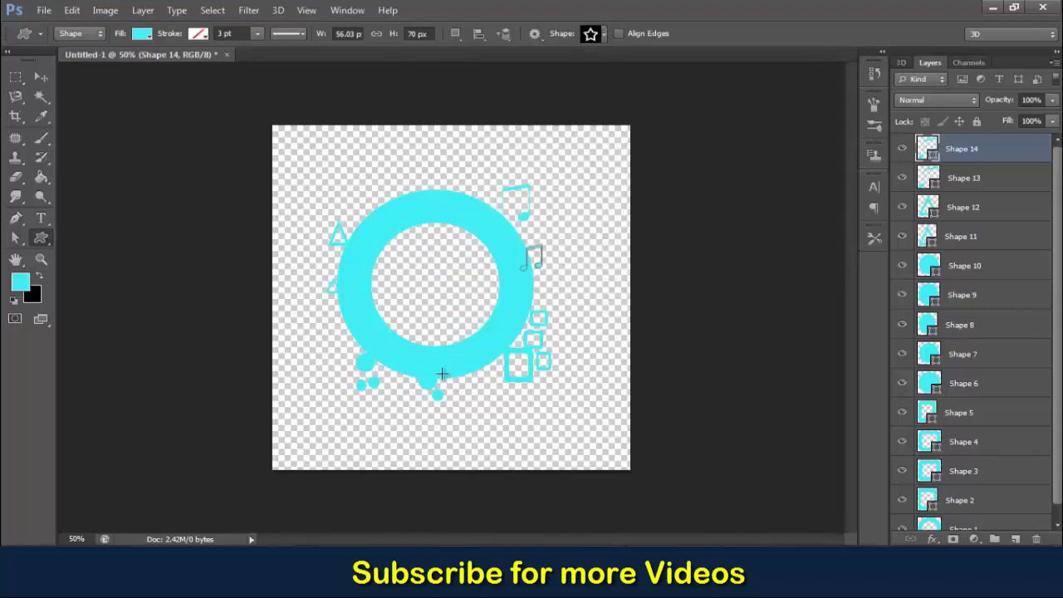
pyautogui.moveTo(443, 376)
pyautogui.mouseDown()
pyautogui.moveTo(465, 398)
pyautogui.moveTo(474, 389)
pyautogui.moveTo(483, 412)
pyautogui.mouseUp()
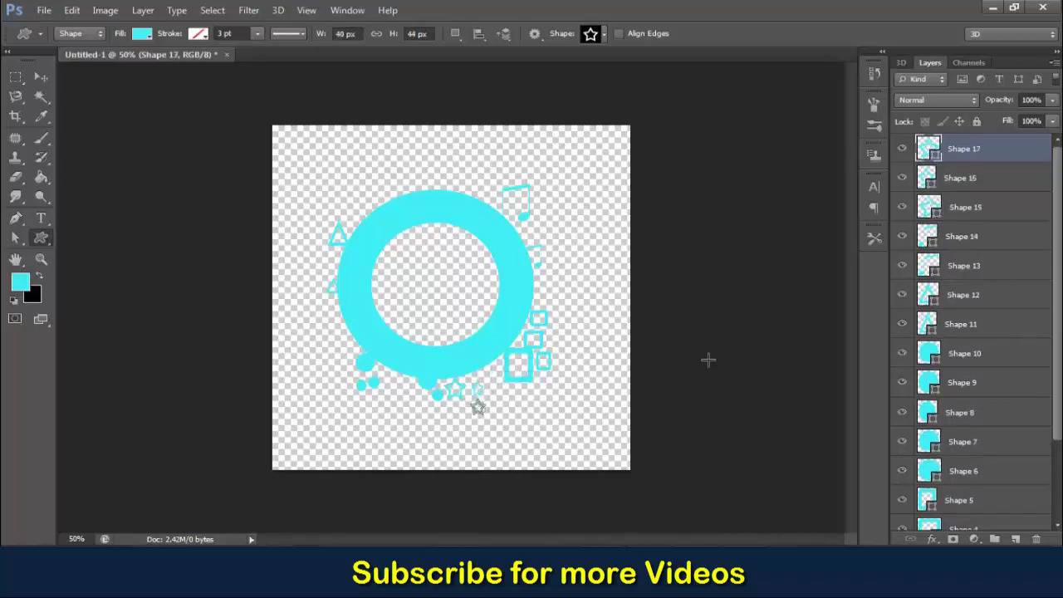
# - Select the shape layers from Shape 17 down through Shape 5
pyautogui.keyDown('shift'); pyautogui.click(978, 183); pyautogui.keyUp('shift')
pyautogui.keyDown('shift'); pyautogui.click(973, 211); pyautogui.keyUp('shift')
pyautogui.keyDown('shift'); pyautogui.click(976, 236); pyautogui.keyUp('shift')
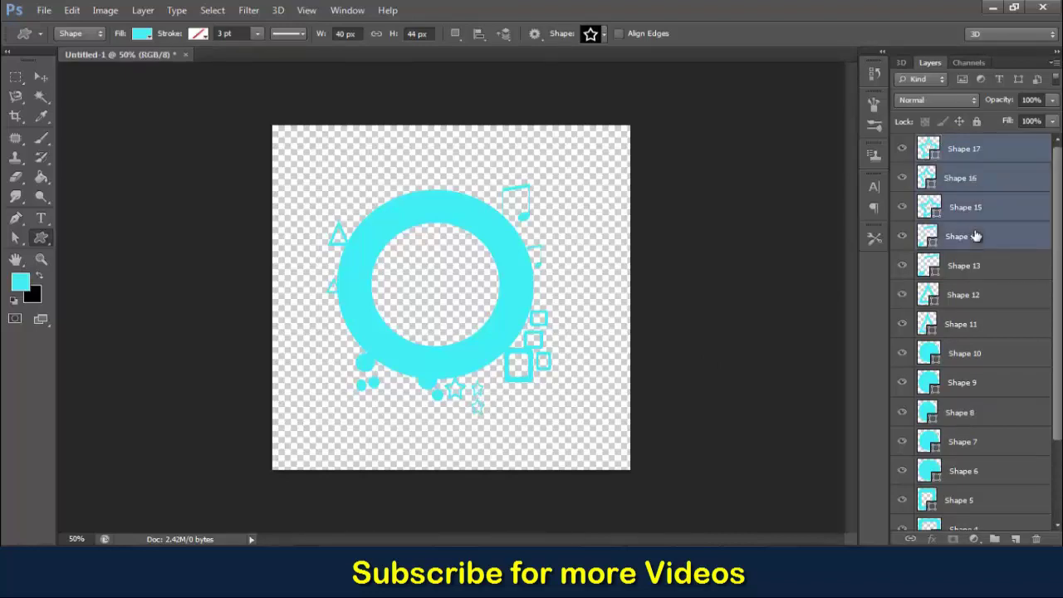
pyautogui.keyDown('shift'); pyautogui.click(980, 274); pyautogui.keyUp('shift')
pyautogui.keyDown('shift'); pyautogui.click(984, 295); pyautogui.keyUp('shift')
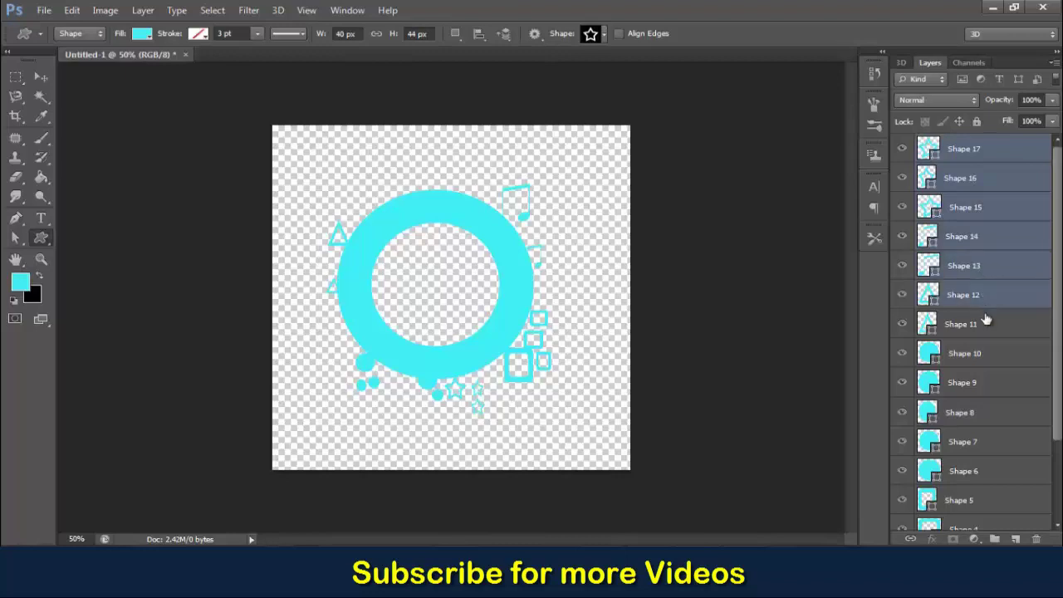
pyautogui.keyDown('shift'); pyautogui.click(987, 321); pyautogui.keyUp('shift')
pyautogui.keyDown('shift'); pyautogui.click(990, 362); pyautogui.keyUp('shift')
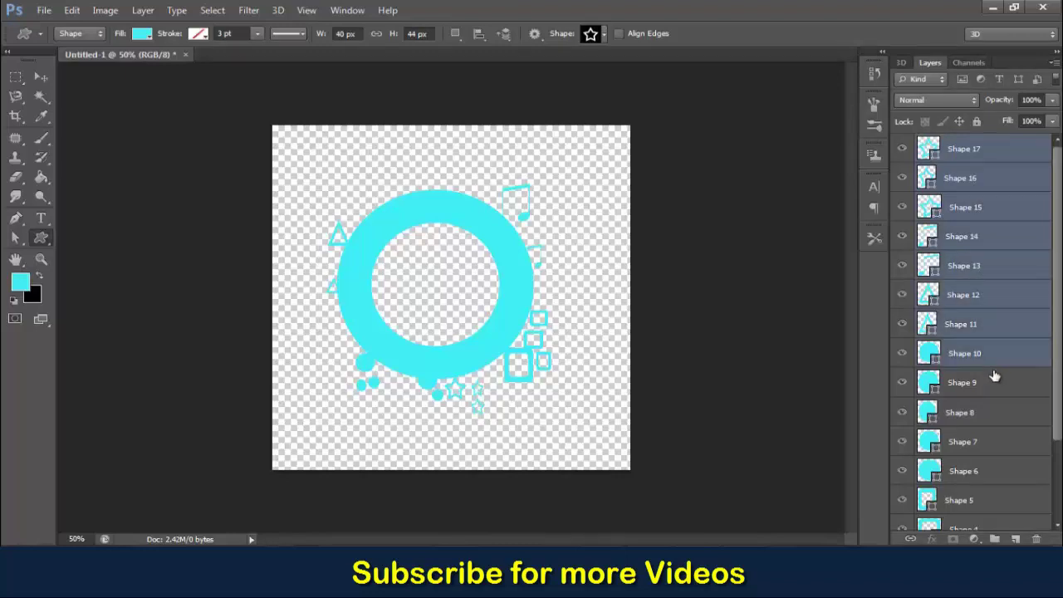
pyautogui.keyDown('shift'); pyautogui.click(999, 382); pyautogui.keyUp('shift')
pyautogui.keyDown('shift'); pyautogui.click(1006, 416); pyautogui.keyUp('shift')
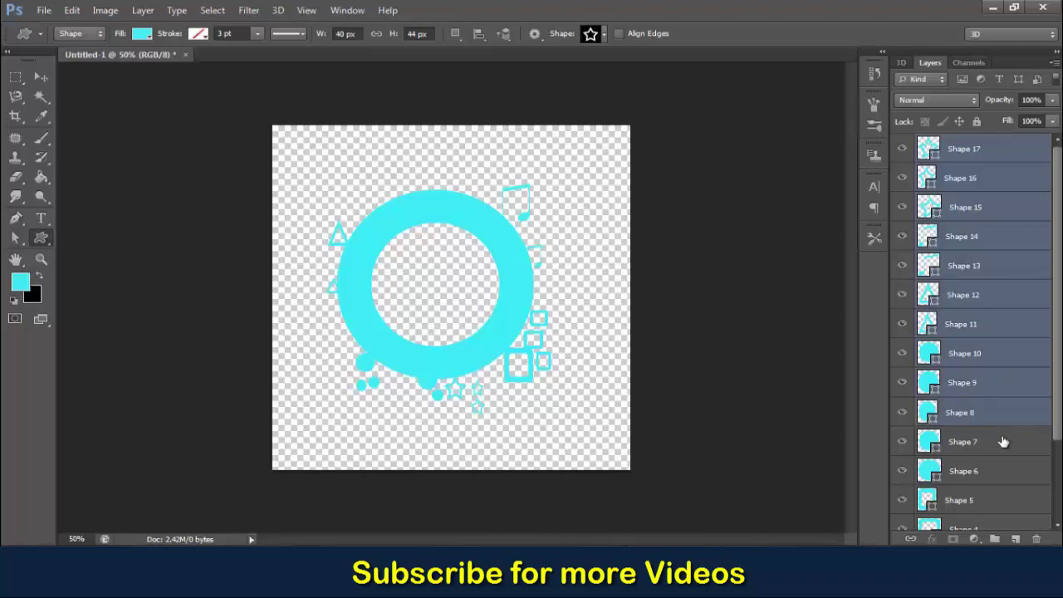
pyautogui.keyDown('shift'); pyautogui.click(1001, 444); pyautogui.keyUp('shift')
pyautogui.keyDown('shift'); pyautogui.click(1002, 473); pyautogui.keyUp('shift')
pyautogui.keyDown('shift'); pyautogui.click(1020, 502); pyautogui.keyUp('shift')
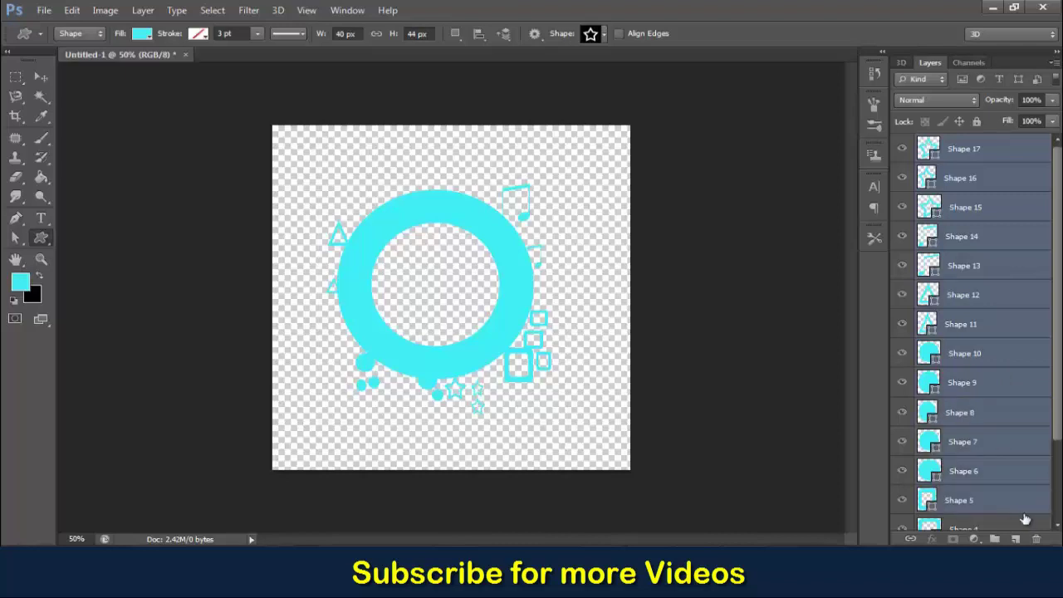
# - Extend the selection to Shape 1 and merge all shapes into Shape 17
pyautogui.scroll(-3, 971, 332)
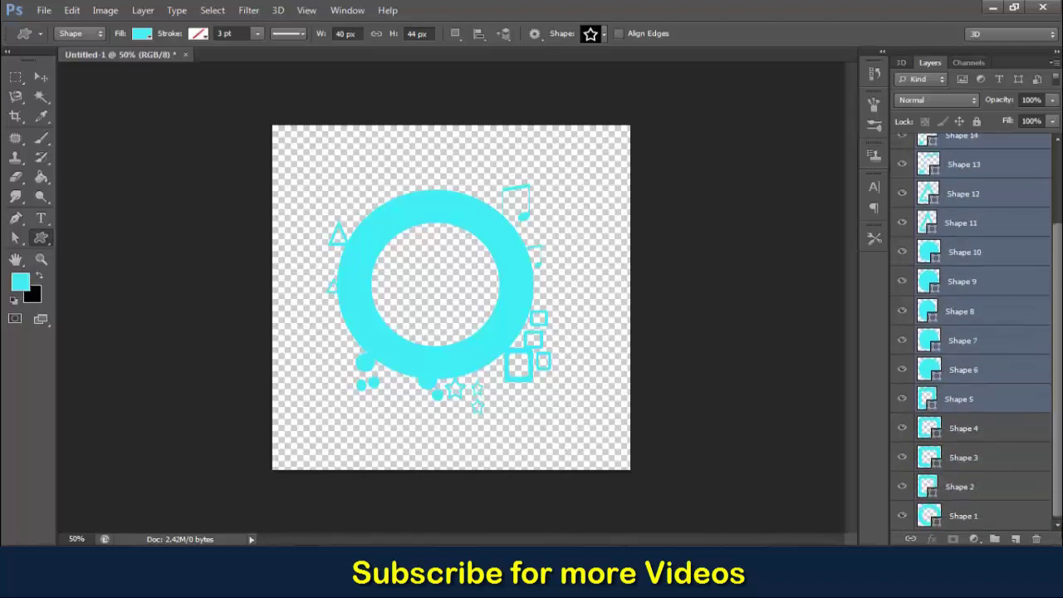
pyautogui.keyDown('shift'); pyautogui.click(989, 429); pyautogui.keyUp('shift')
pyautogui.keyDown('shift'); pyautogui.click(994, 456); pyautogui.keyUp('shift')
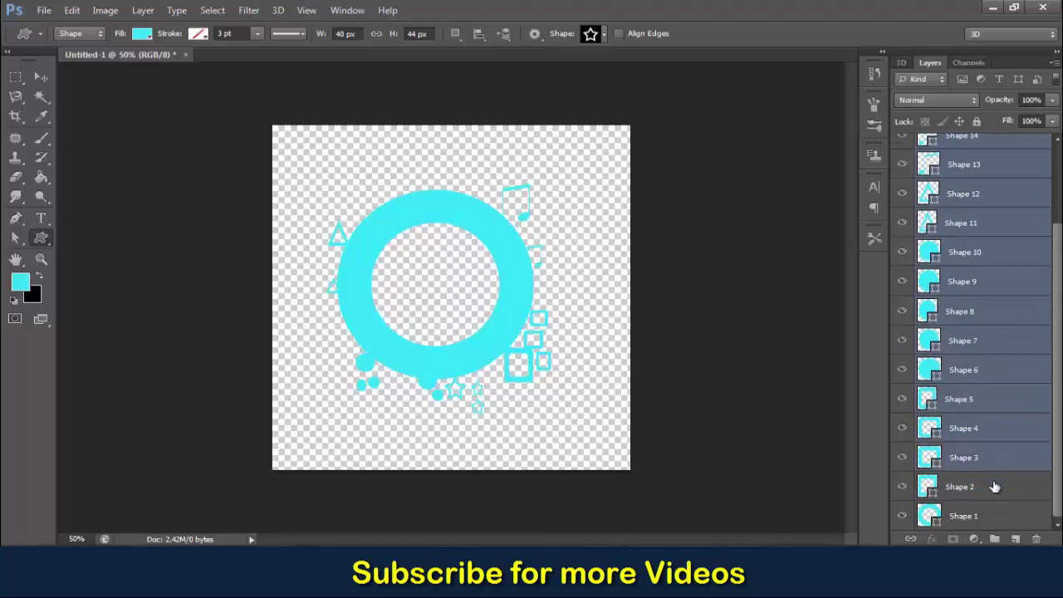
pyautogui.keyDown('shift'); pyautogui.click(991, 493); pyautogui.keyUp('shift')
pyautogui.keyDown('shift'); pyautogui.click(991, 514); pyautogui.keyUp('shift')
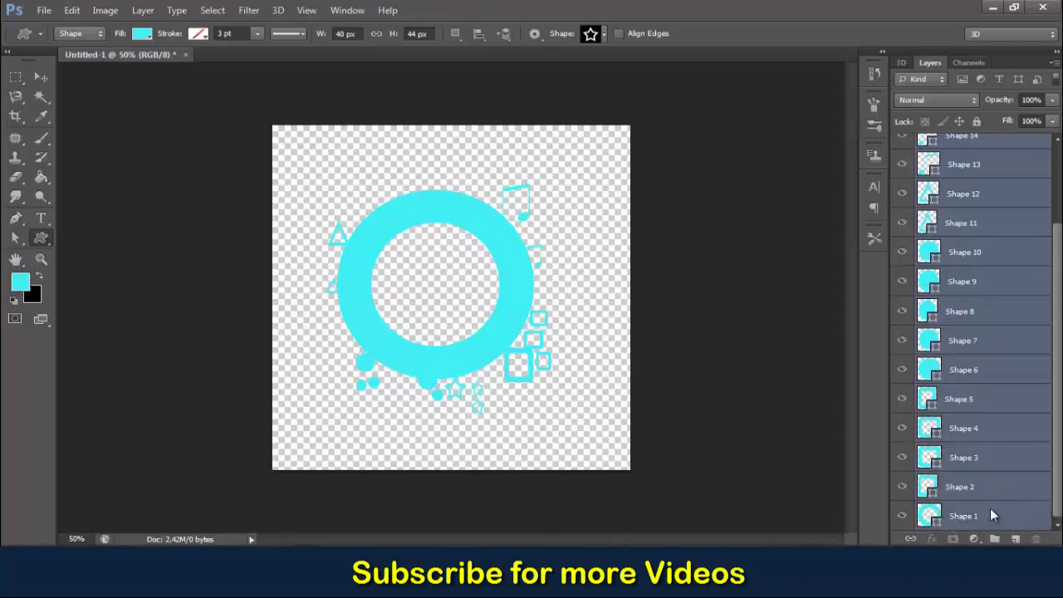
pyautogui.rightClick(990, 508)
pyautogui.click(821, 347)
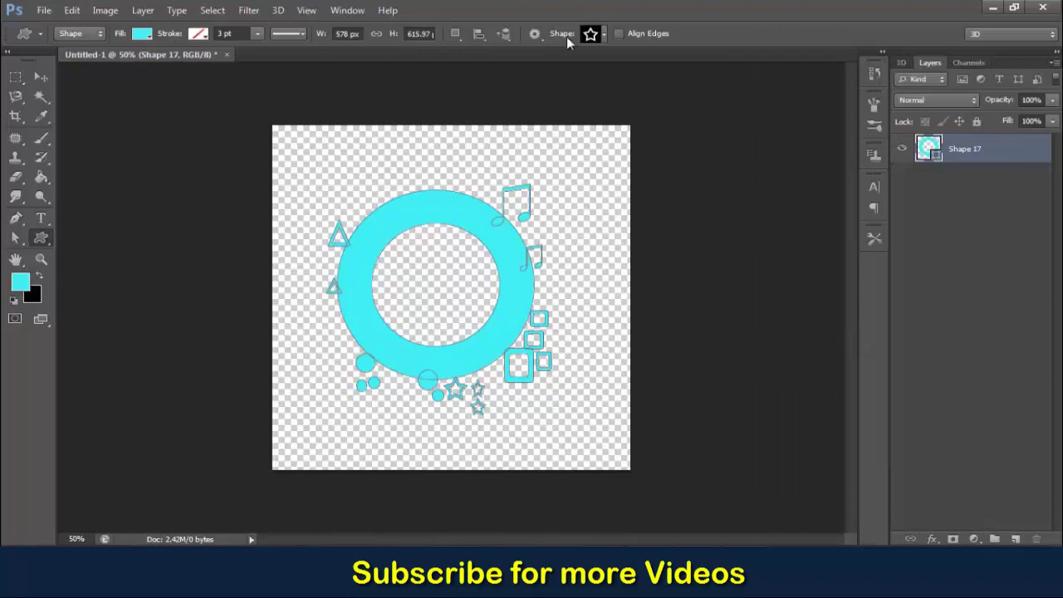
# - Place the DSC_0119 portrait photo from the Desktop into the document
pyautogui.click(44, 10)
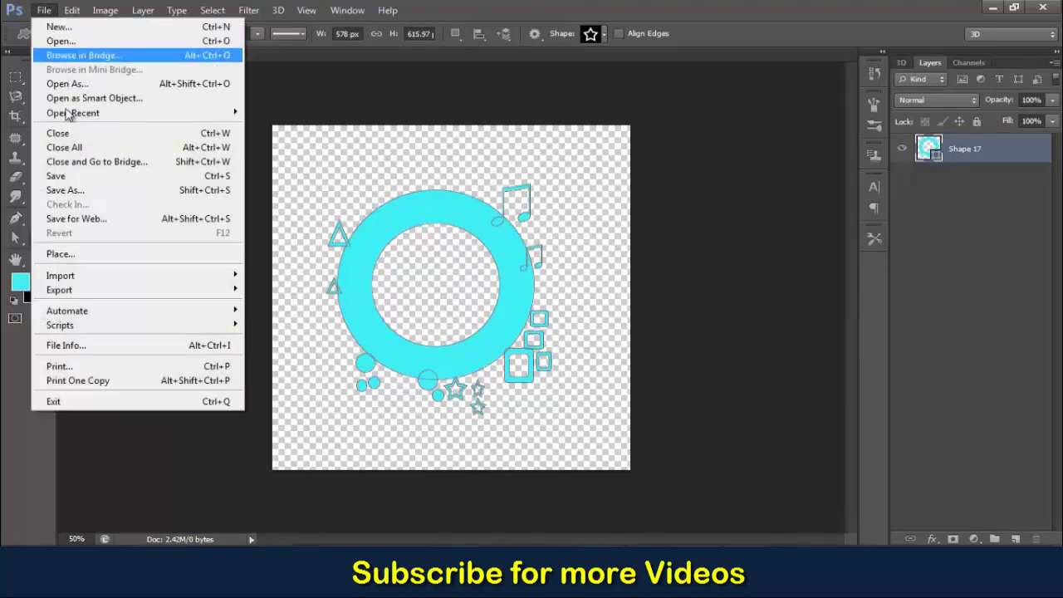
pyautogui.click(83, 256)
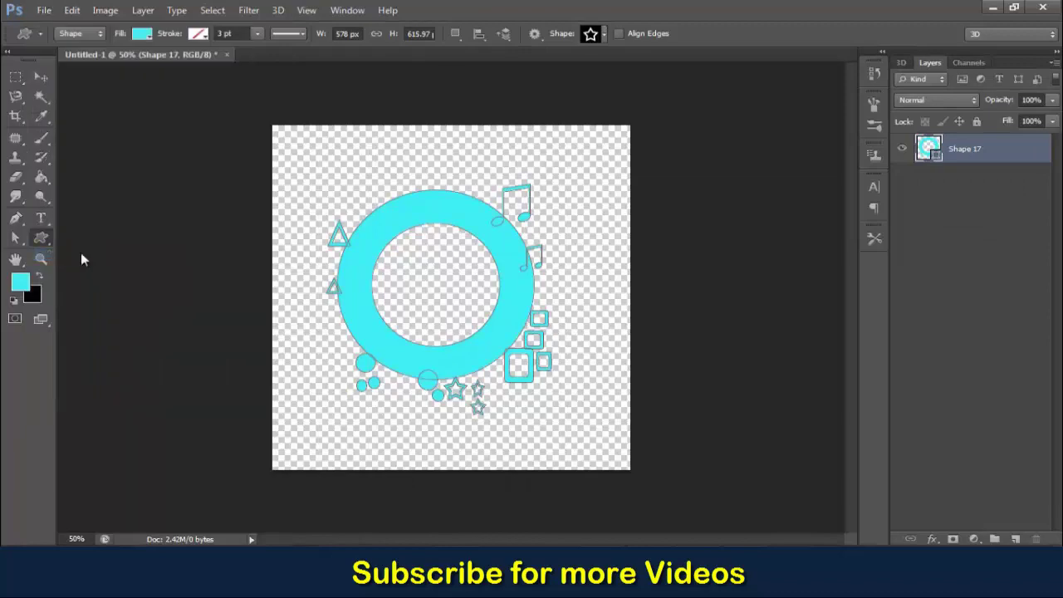
pyautogui.click(469, 182)
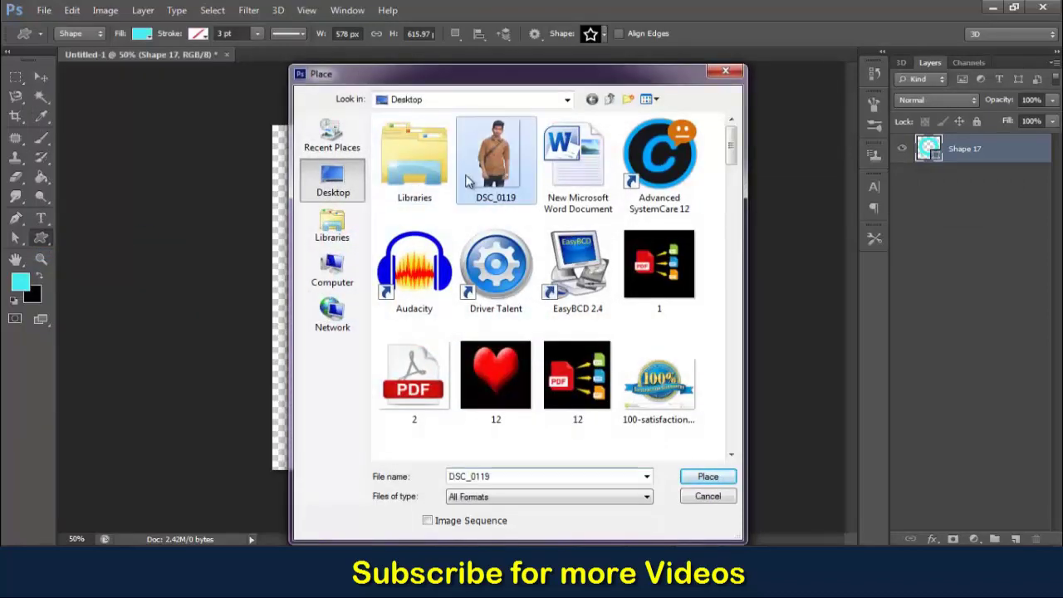
pyautogui.click(710, 480)
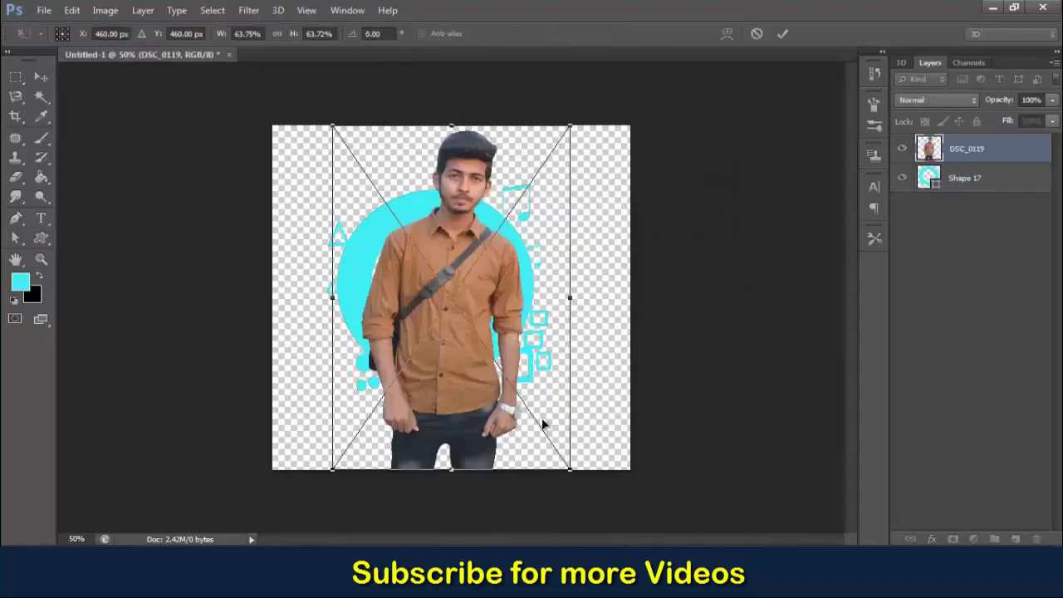
# - Scale the portrait to about 44% and commit it centred inside the cyan ring
pyautogui.moveTo(557, 444); pyautogui.dragTo(510, 359)
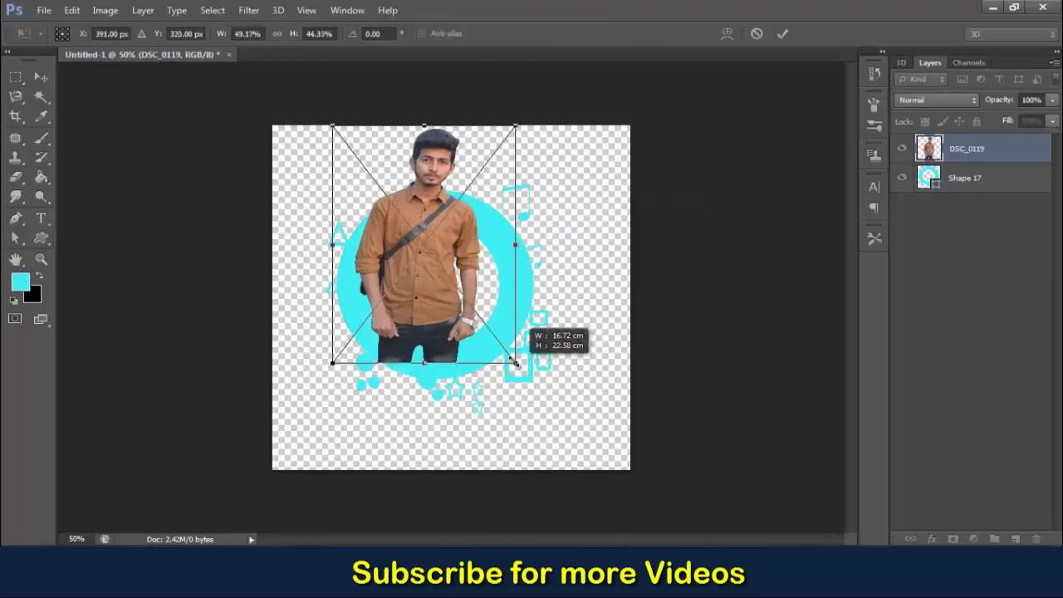
pyautogui.moveTo(421, 285)
pyautogui.mouseDown()
pyautogui.moveTo(444, 299)
pyautogui.moveTo(437, 291)
pyautogui.mouseUp()
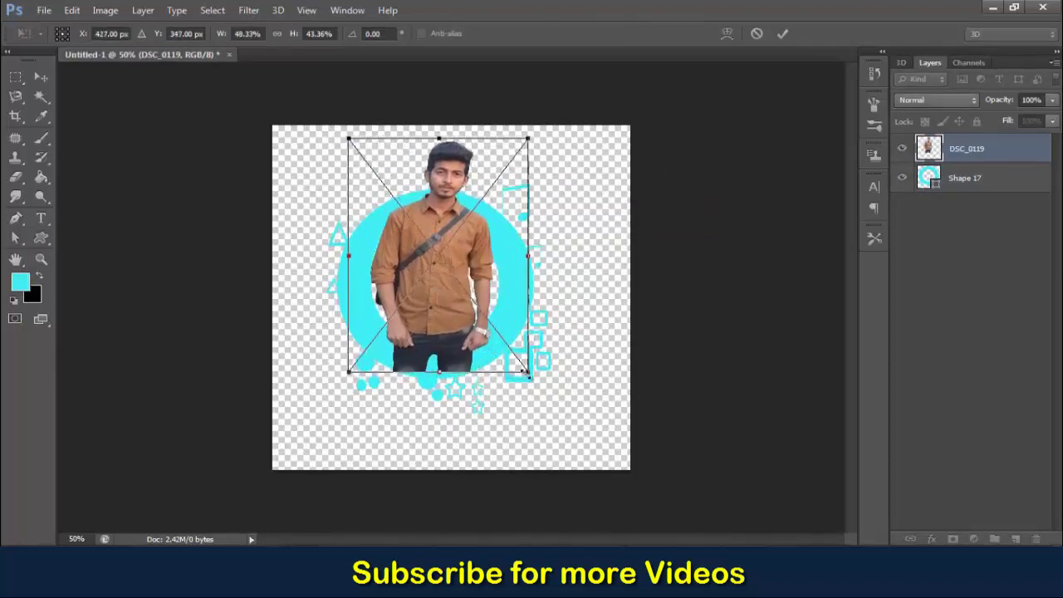
pyautogui.moveTo(526, 371); pyautogui.dragTo(515, 359)
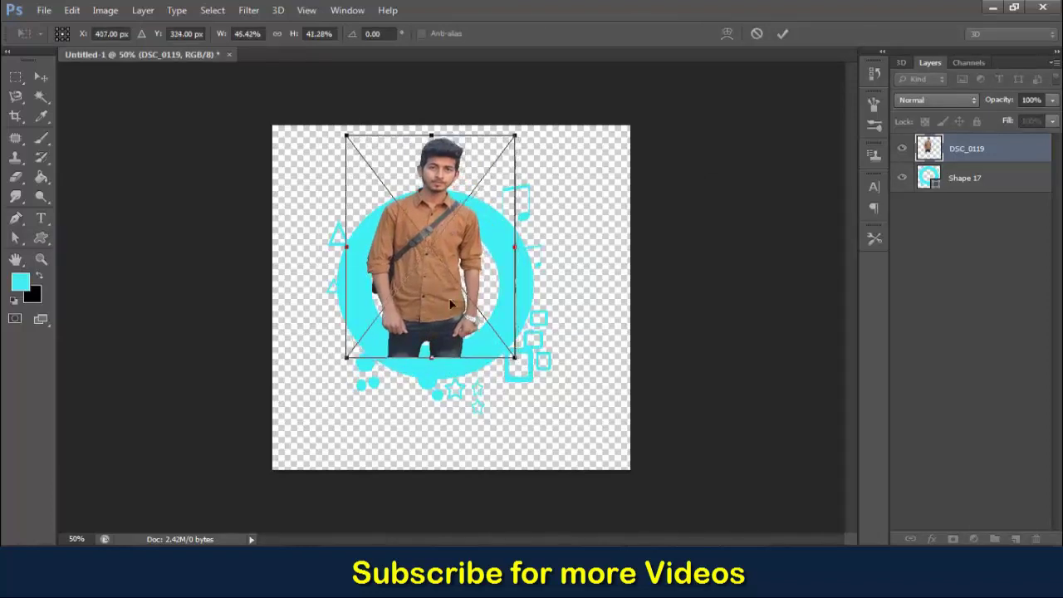
pyautogui.moveTo(445, 295); pyautogui.dragTo(451, 295)
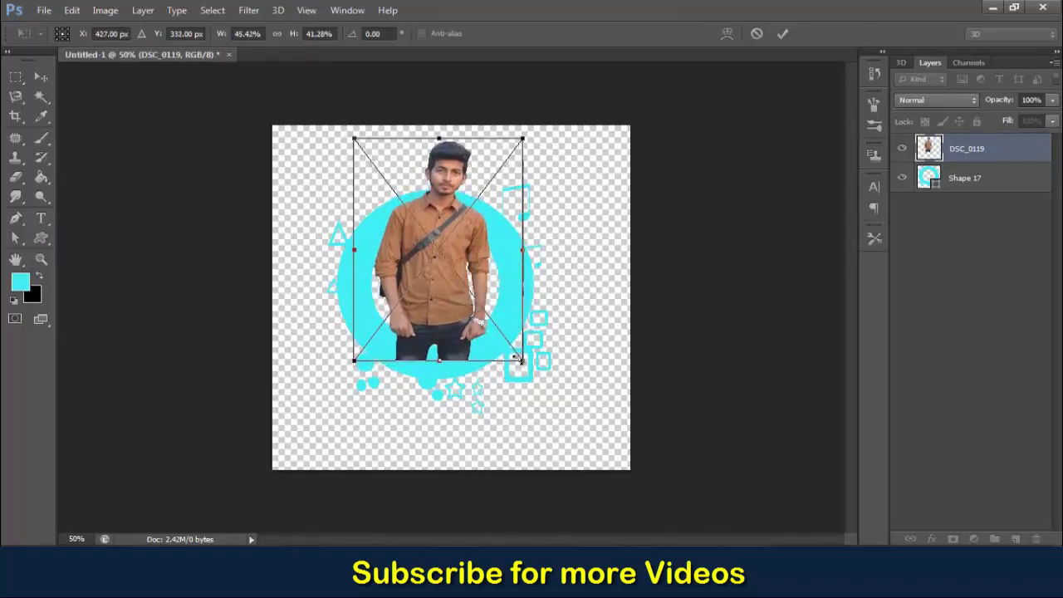
pyautogui.moveTo(522, 361); pyautogui.dragTo(518, 358)
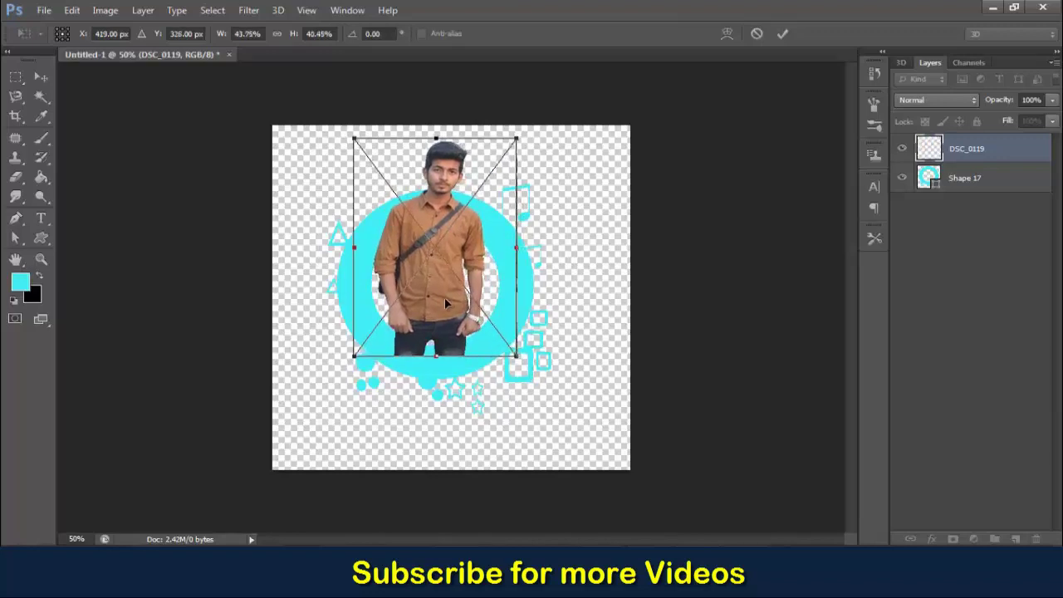
pyautogui.moveTo(444, 297); pyautogui.dragTo(451, 301)
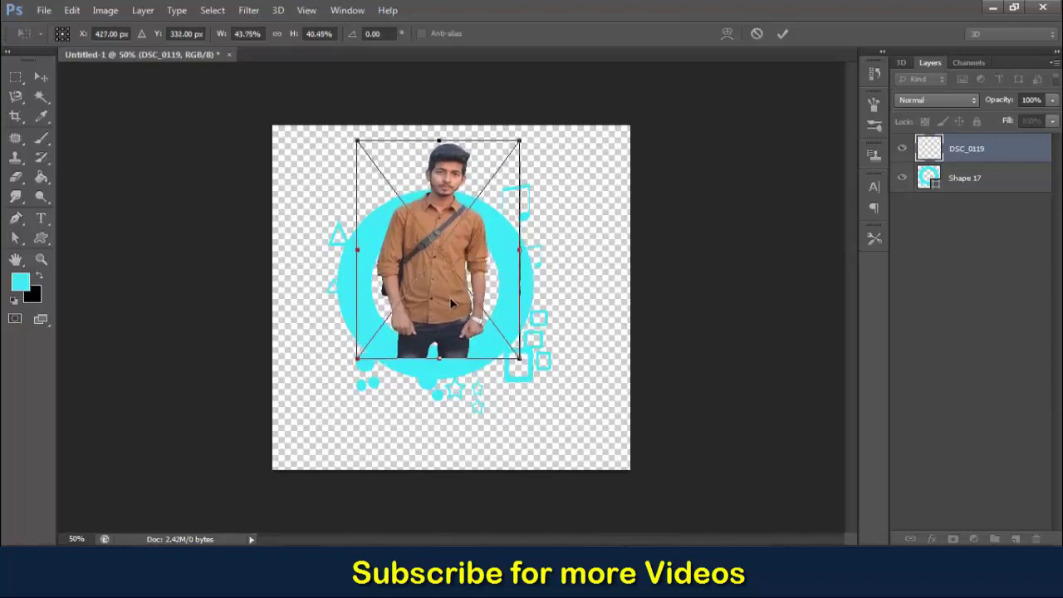
pyautogui.click(788, 32)
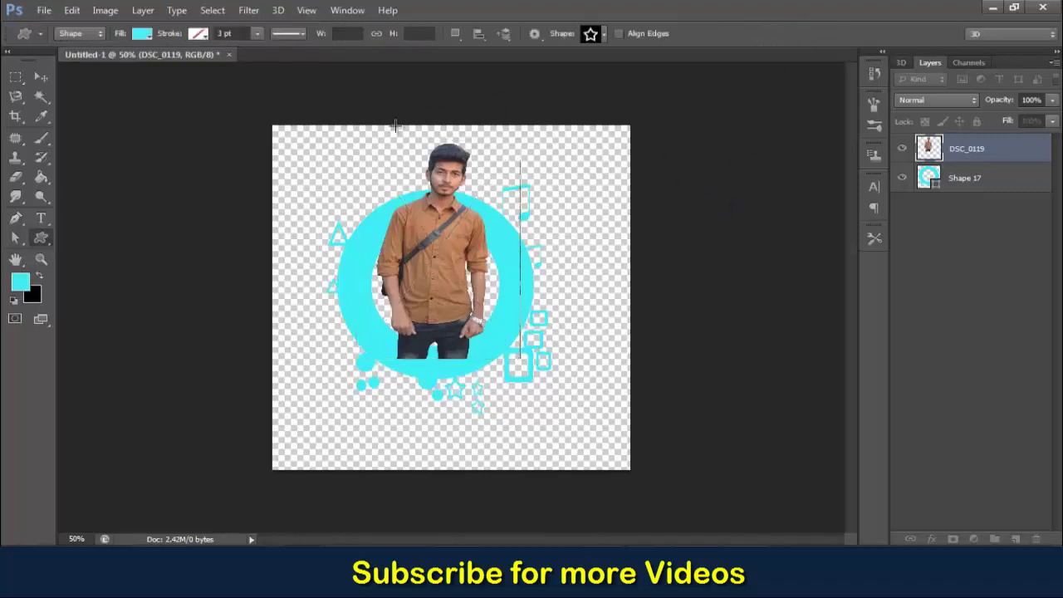
pyautogui.click(45, 259)
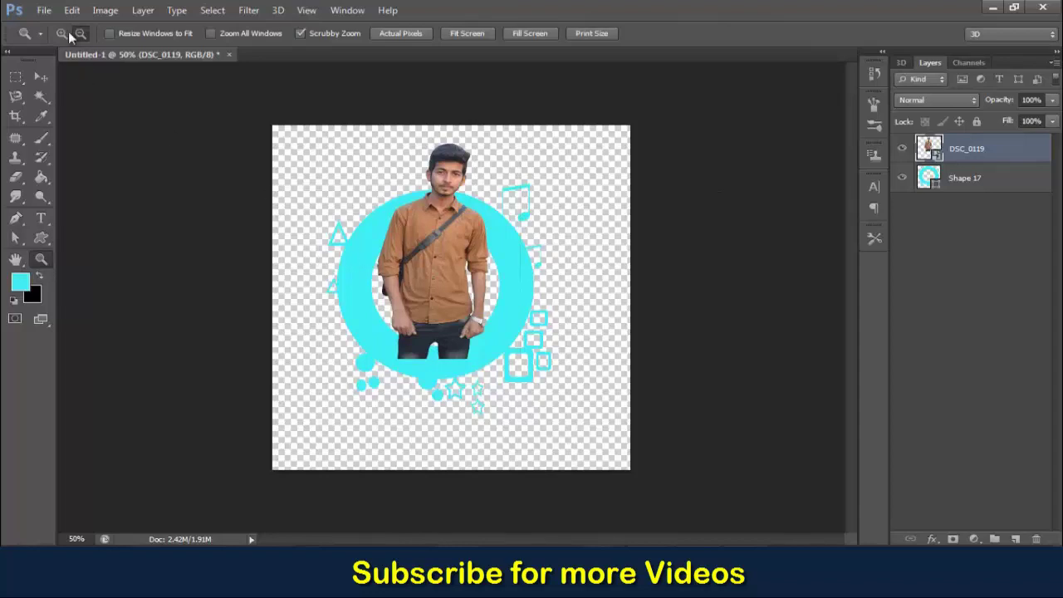
# - Zoom to 100% and rasterize the photo layer for erasing
pyautogui.click(372, 230)
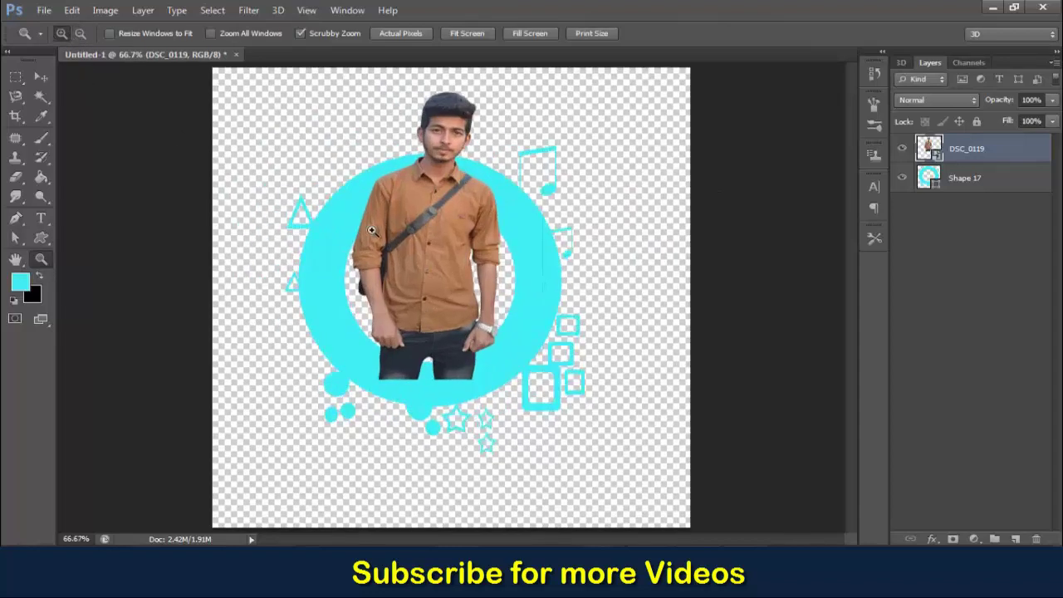
pyautogui.click(371, 230)
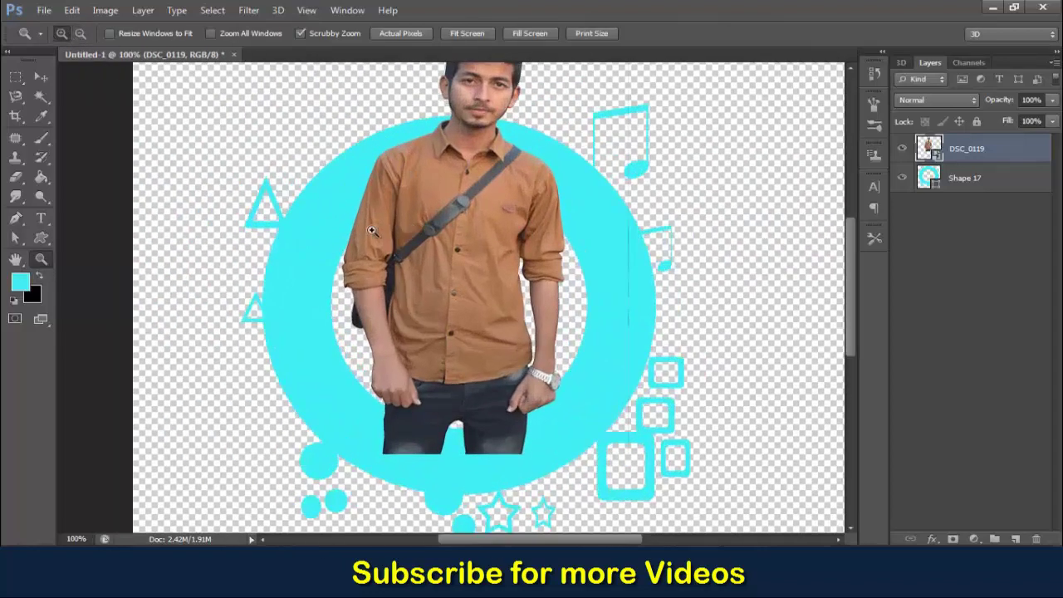
pyautogui.click(16, 177)
pyautogui.click(427, 474)
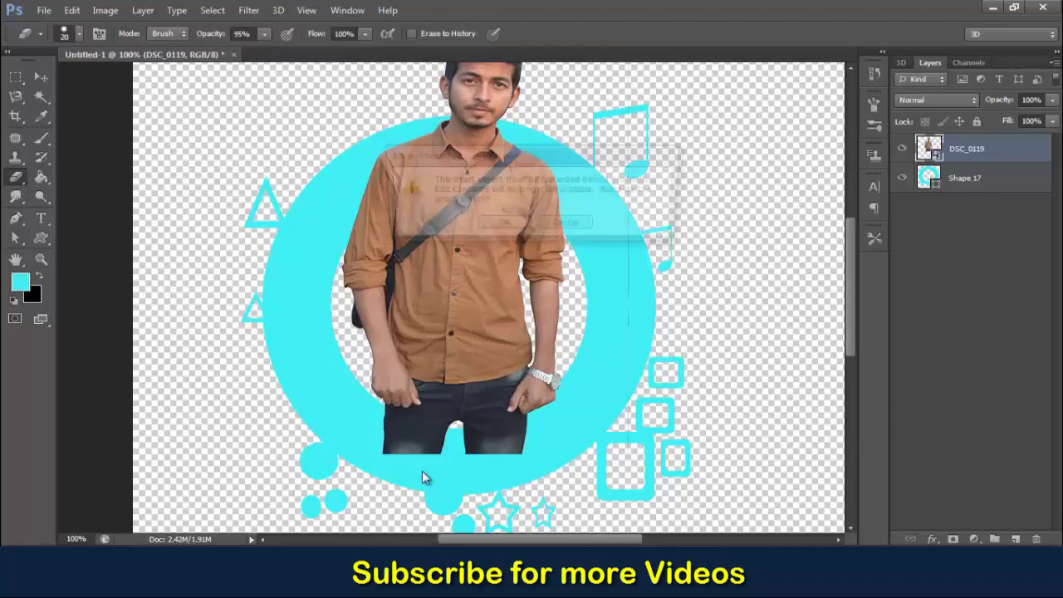
pyautogui.click(503, 224)
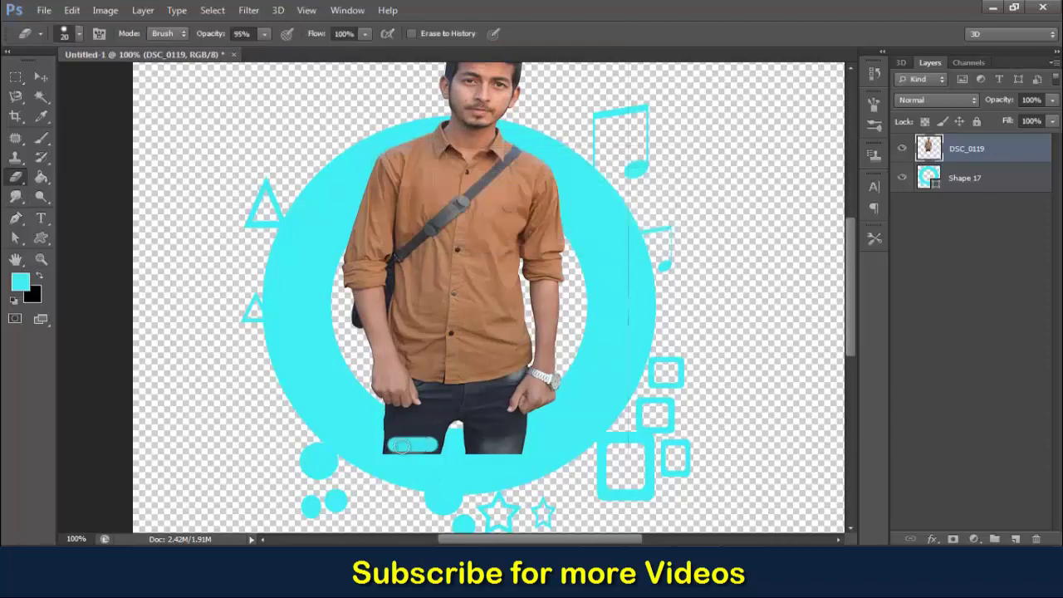
# - Erase the jeans' bottom edge with an 80 px eraser so the ring shows beneath
pyautogui.moveTo(430, 444); pyautogui.dragTo(390, 449)
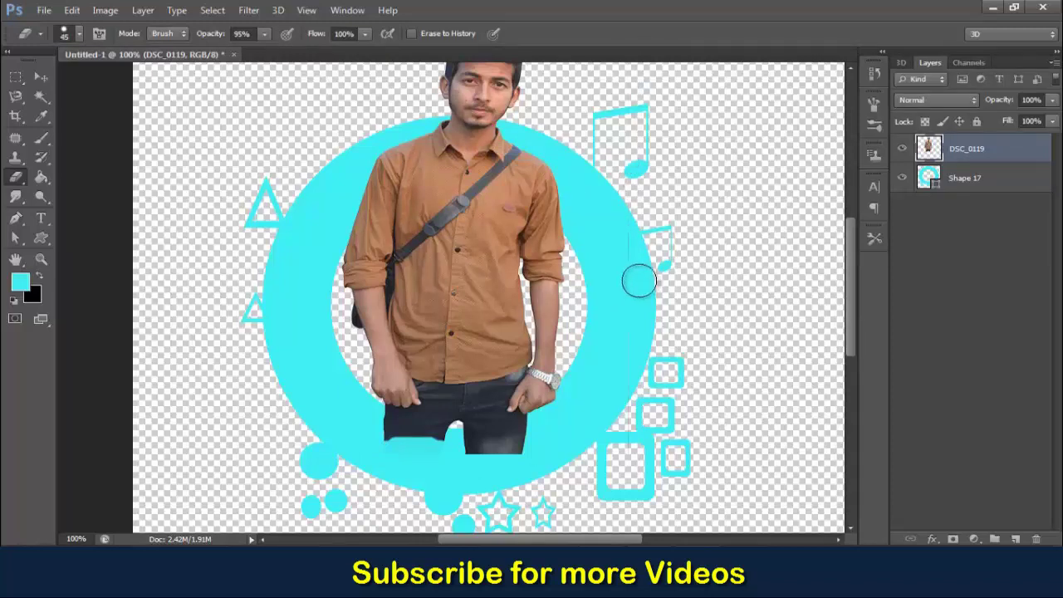
pyautogui.press(']')
pyautogui.press(']')
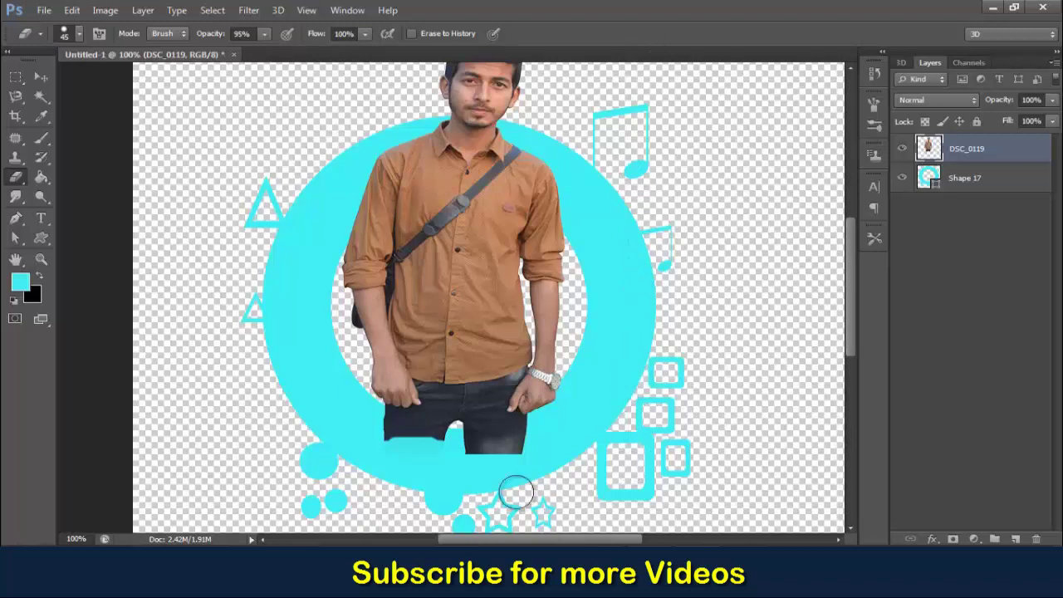
pyautogui.press(']')
pyautogui.press(']')
pyautogui.press(']')
pyautogui.press(']')
pyautogui.moveTo(512, 486)
pyautogui.mouseDown()
pyautogui.moveTo(558, 467)
pyautogui.moveTo(439, 490)
pyautogui.moveTo(553, 468)
pyautogui.moveTo(498, 469)
pyautogui.moveTo(546, 451)
pyautogui.moveTo(463, 475)
pyautogui.moveTo(404, 446)
pyautogui.moveTo(371, 462)
pyautogui.moveTo(368, 440)
pyautogui.moveTo(408, 451)
pyautogui.moveTo(379, 439)
pyautogui.moveTo(391, 454)
pyautogui.moveTo(473, 463)
pyautogui.moveTo(521, 460)
pyautogui.moveTo(543, 441)
pyautogui.moveTo(467, 457)
pyautogui.moveTo(485, 461)
pyautogui.moveTo(519, 451)
pyautogui.moveTo(442, 459)
pyautogui.mouseUp()
pyautogui.moveTo(430, 459)
pyautogui.mouseDown()
pyautogui.moveTo(368, 437)
pyautogui.moveTo(379, 445)
pyautogui.mouseUp()
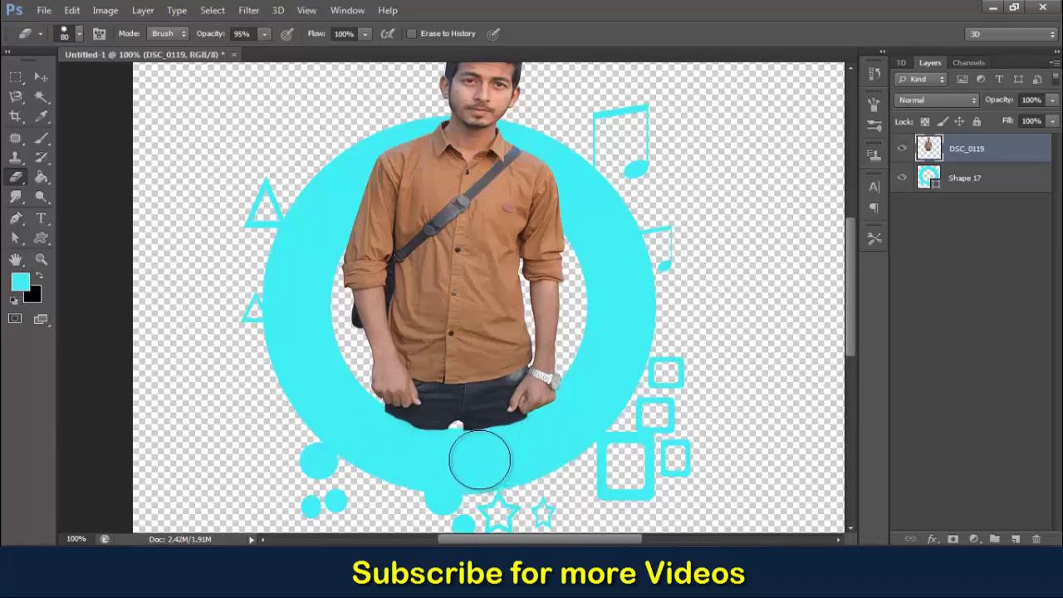
# - Zoom to 200% to inspect the erased edges, then back out to 50%
pyautogui.press('z')
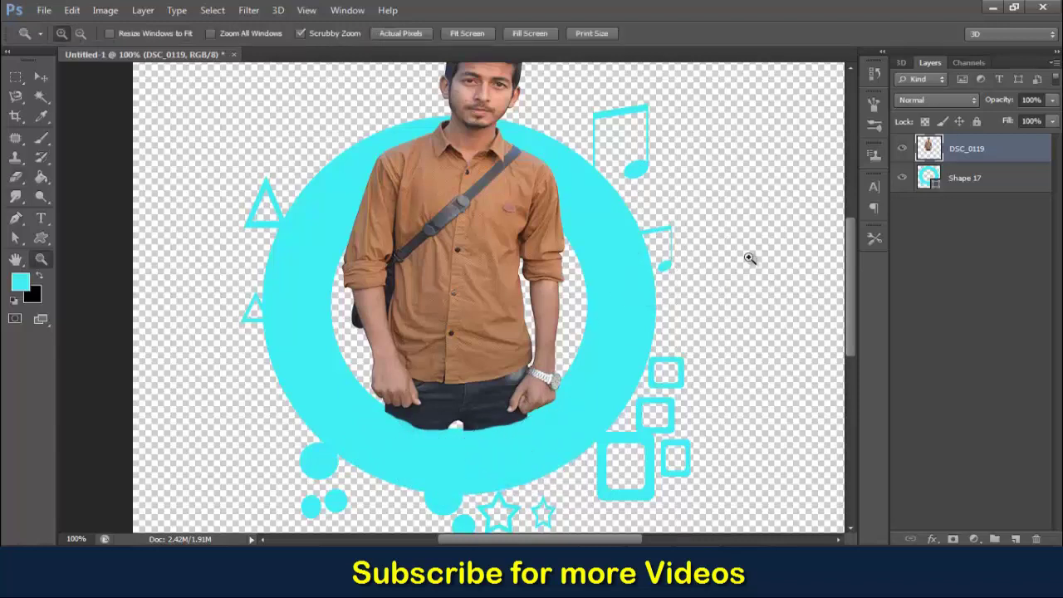
pyautogui.click(656, 271)
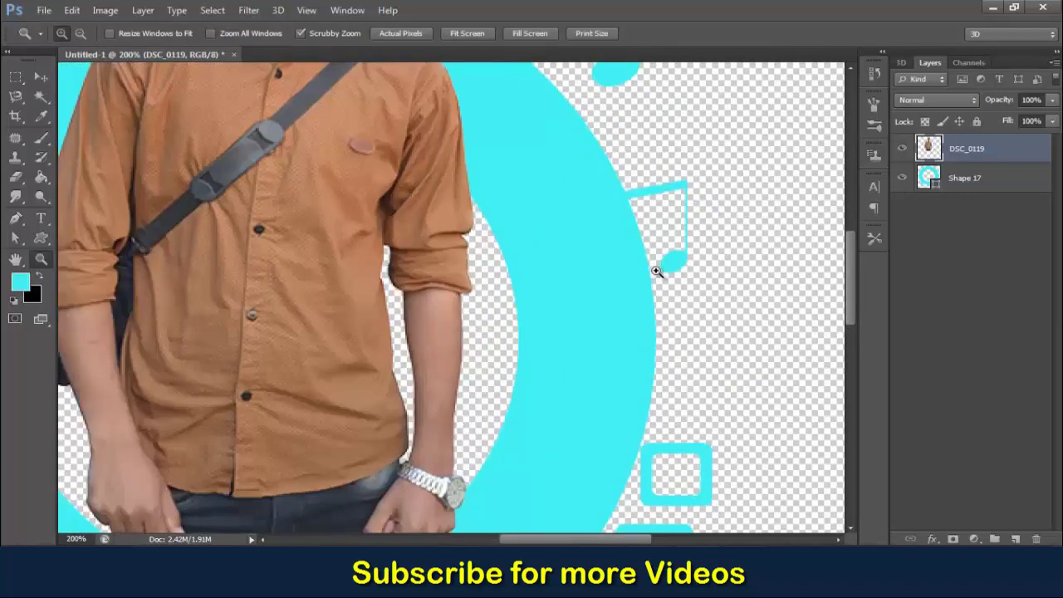
pyautogui.keyDown('alt'); pyautogui.click(656, 272); pyautogui.keyUp('alt')
pyautogui.keyDown('alt'); pyautogui.click(656, 272); pyautogui.keyUp('alt')
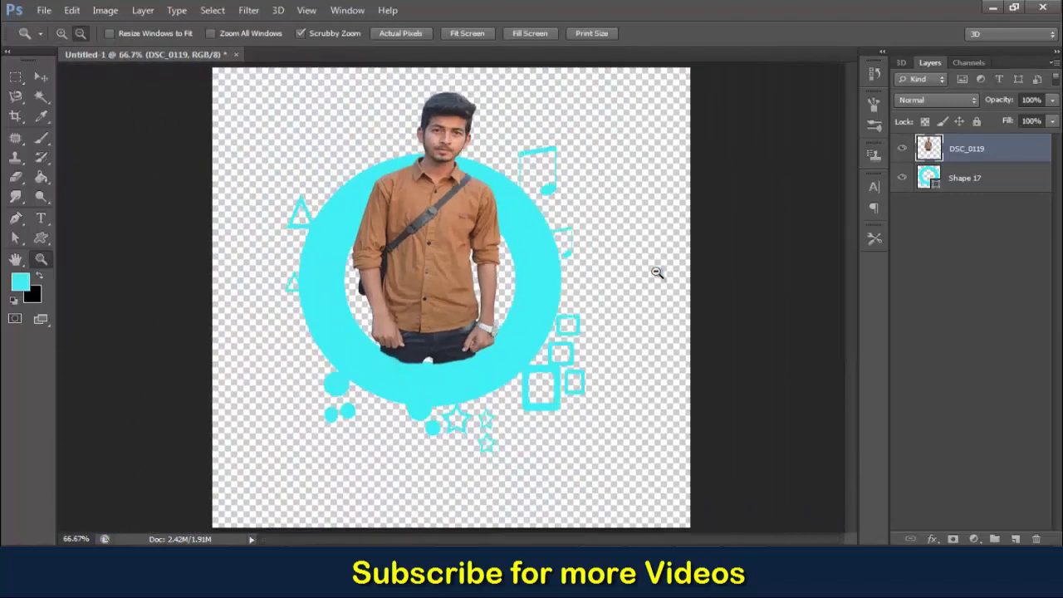
pyautogui.keyDown('alt'); pyautogui.click(656, 272); pyautogui.keyUp('alt')
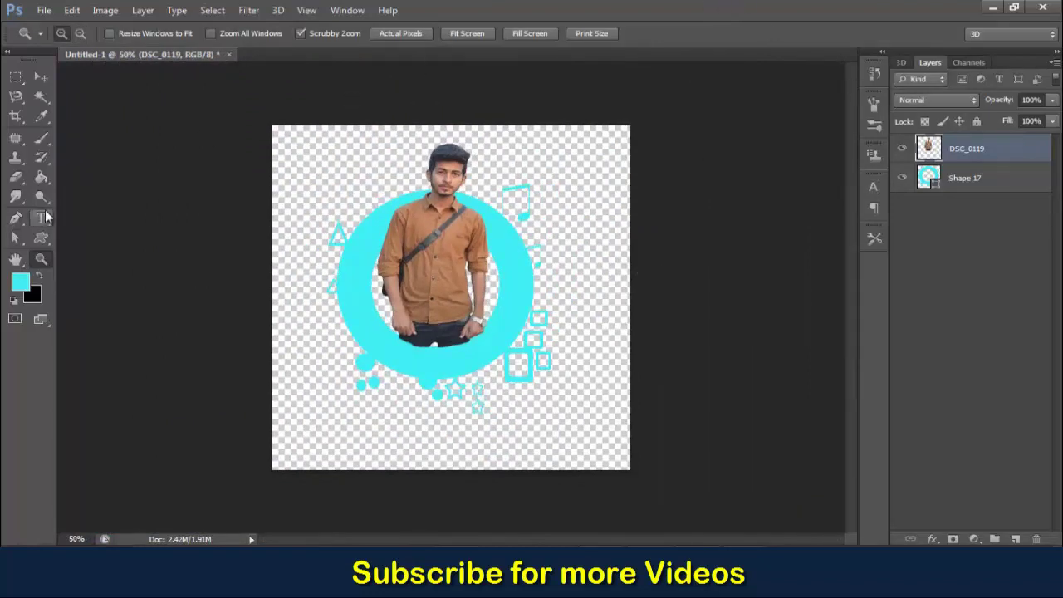
# - Add 'Asif Production' text across the portrait in blue 60 pt Cooper Black
pyautogui.click(40, 218)
pyautogui.click(360, 274)
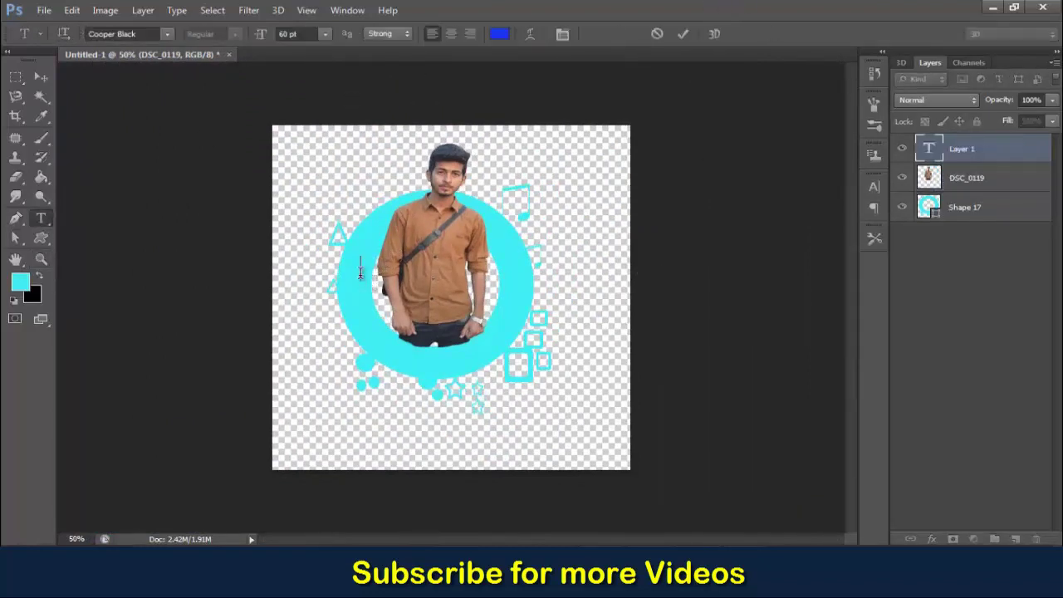
pyautogui.write('Asif')
pyautogui.write(' Pr')
pyautogui.write('oduct')
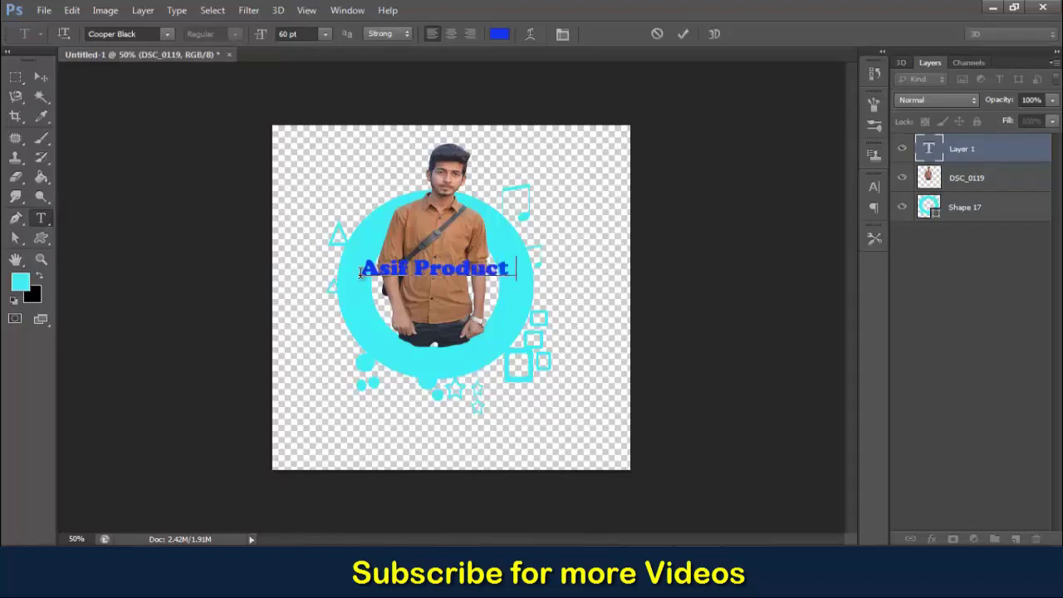
pyautogui.write('ion')
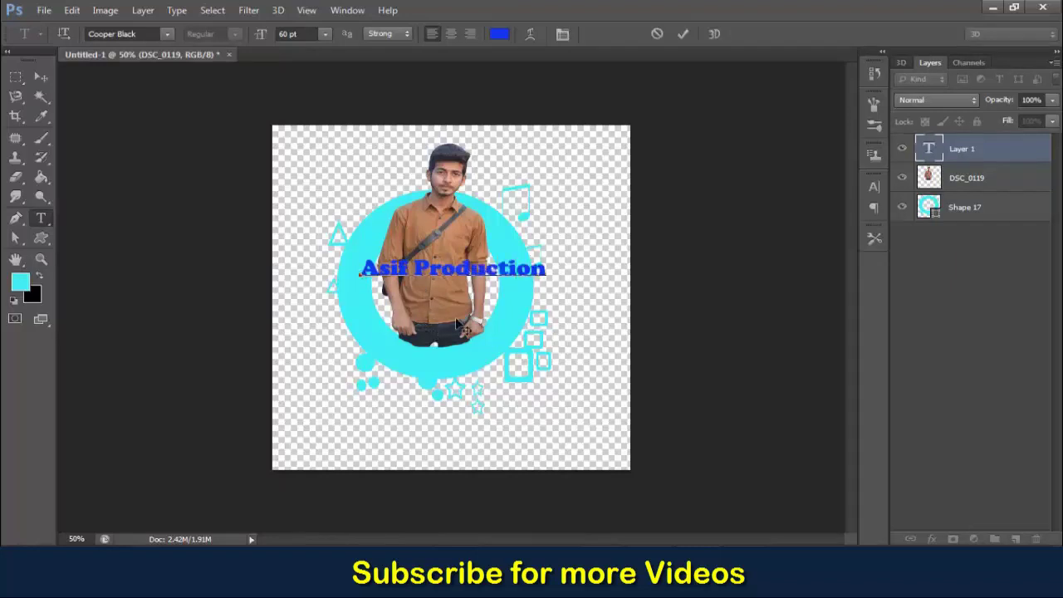
pyautogui.moveTo(456, 321)
pyautogui.mouseDown()
pyautogui.moveTo(458, 346)
pyautogui.moveTo(450, 330)
pyautogui.moveTo(460, 328)
pyautogui.mouseUp()
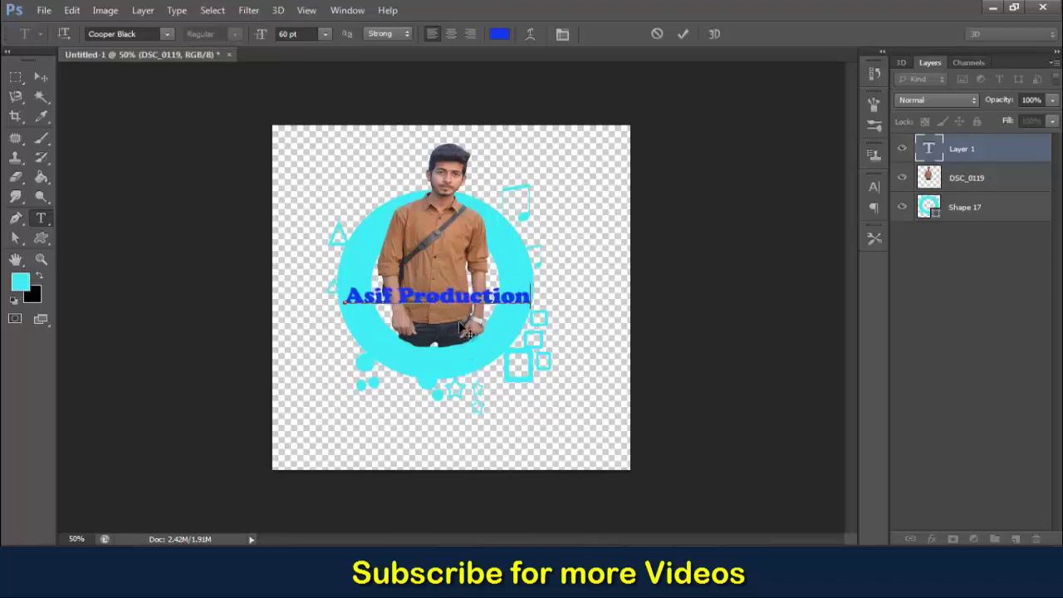
pyautogui.click(682, 34)
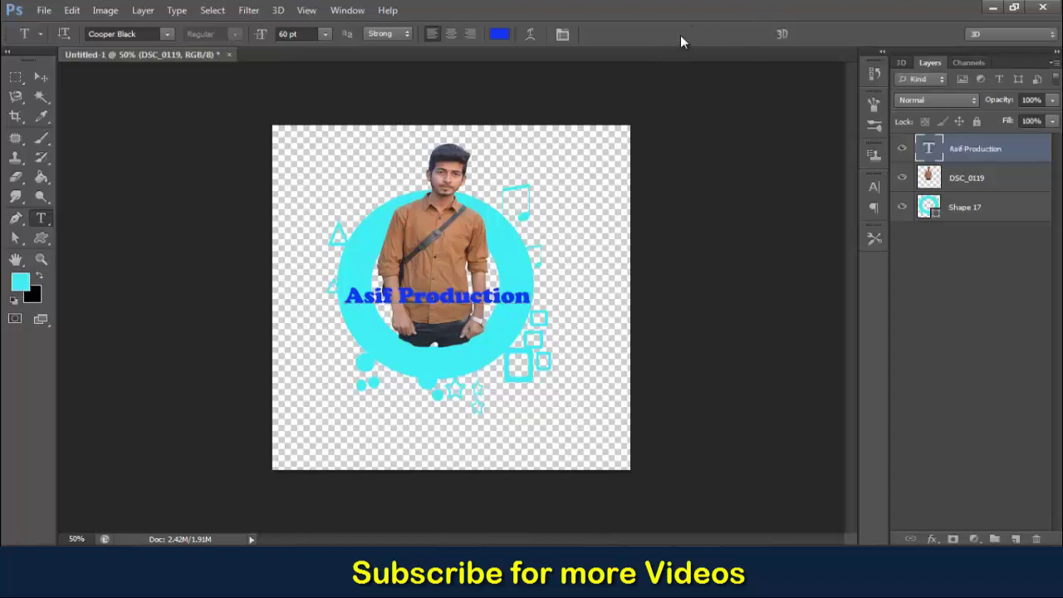
# - Merge the text, portrait and ring layers into one Asif Production layer
pyautogui.keyDown('ctrl'); pyautogui.click(979, 212); pyautogui.keyUp('ctrl')
pyautogui.keyDown('ctrl'); pyautogui.click(976, 178); pyautogui.keyUp('ctrl')
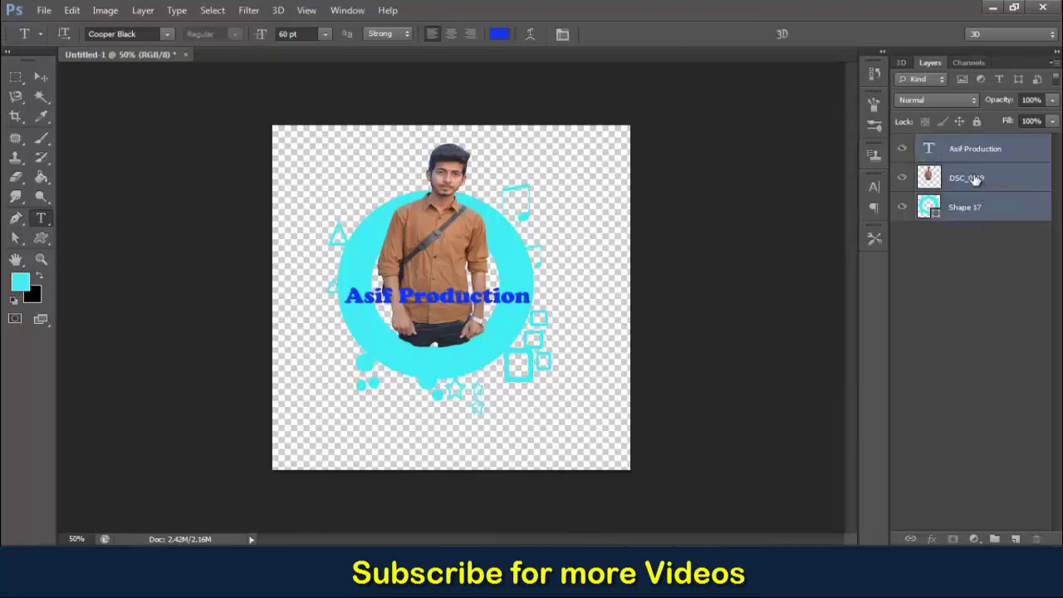
pyautogui.rightClick(977, 180)
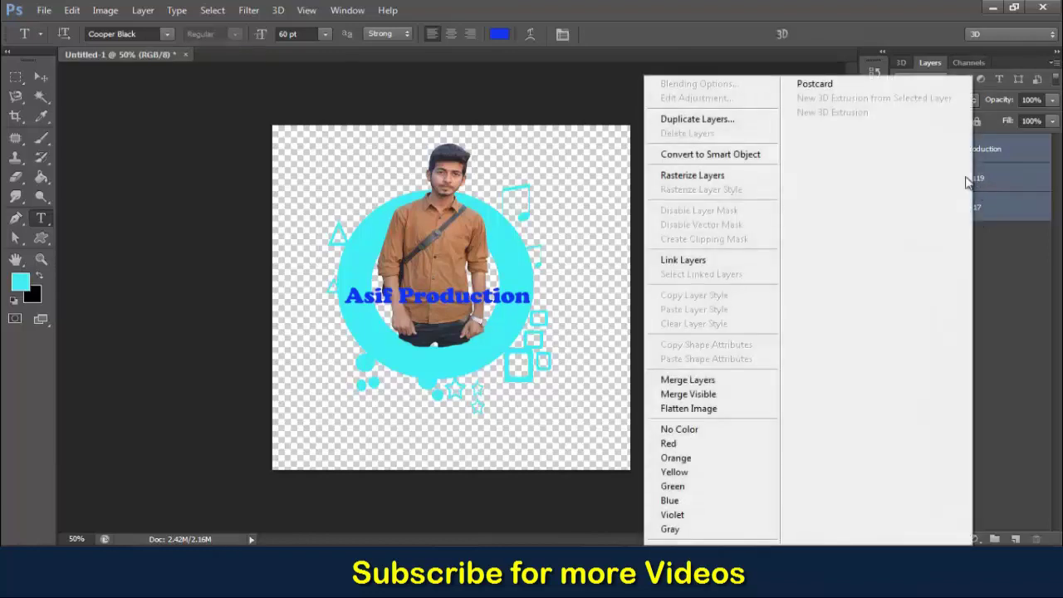
pyautogui.click(719, 380)
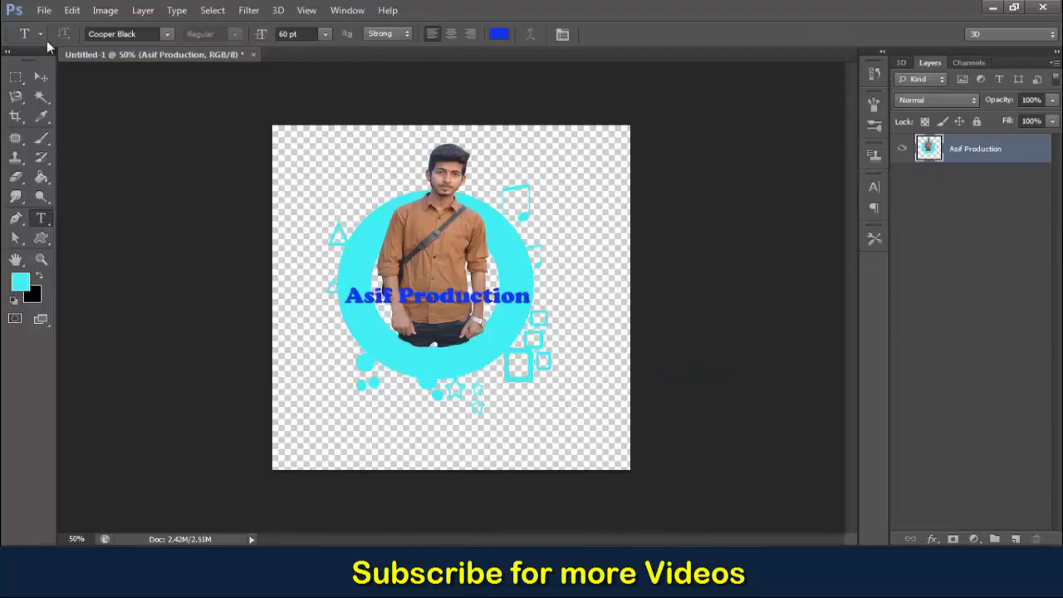
pyautogui.click(39, 12)
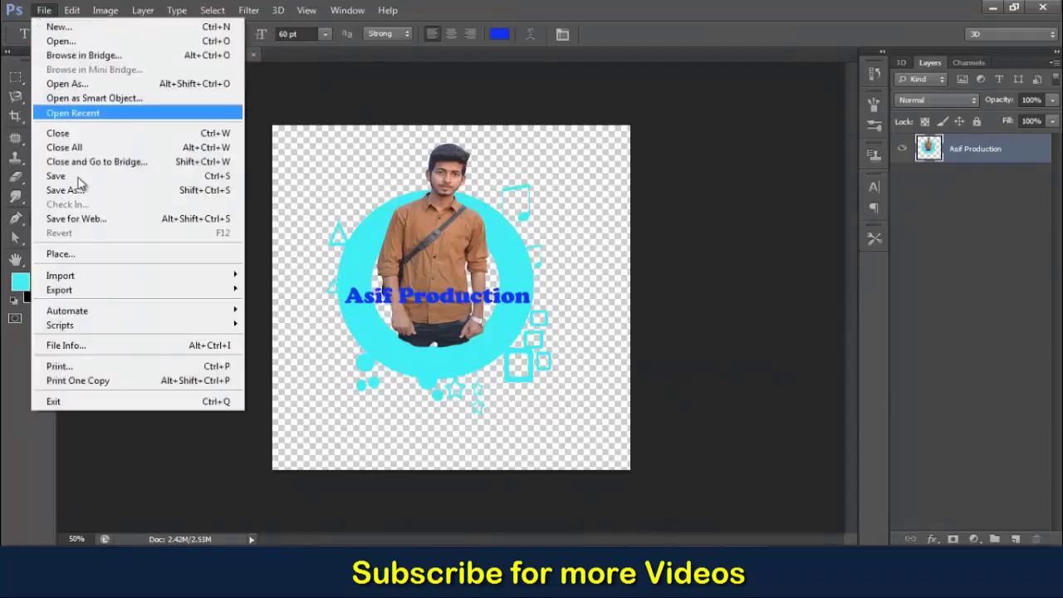
# - Place the paint-splash image 'images (10)' from the Desktop into the document
pyautogui.click(84, 253)
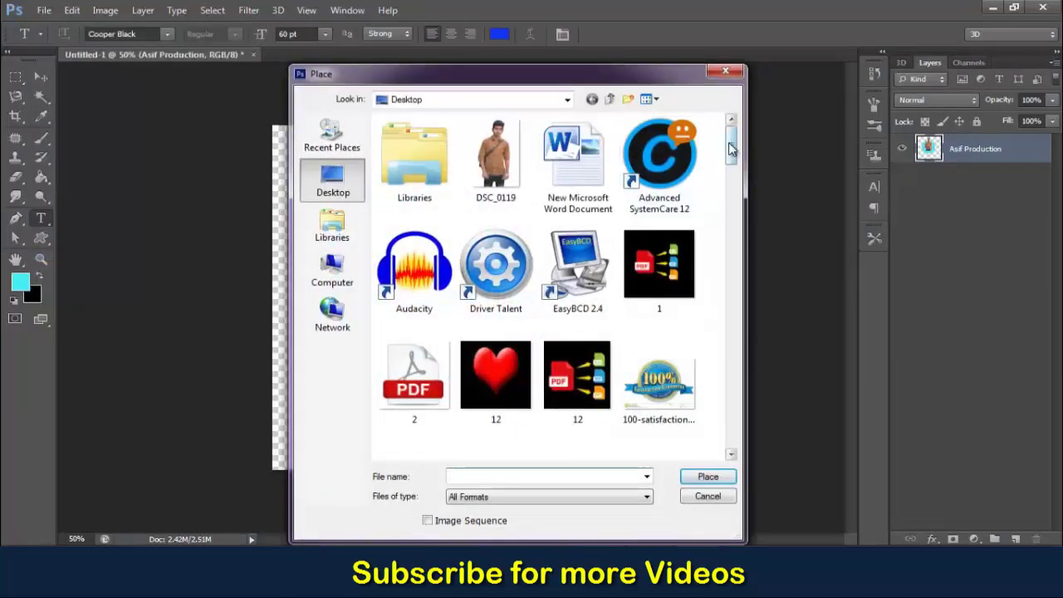
pyautogui.moveTo(731, 141); pyautogui.dragTo(731, 351)
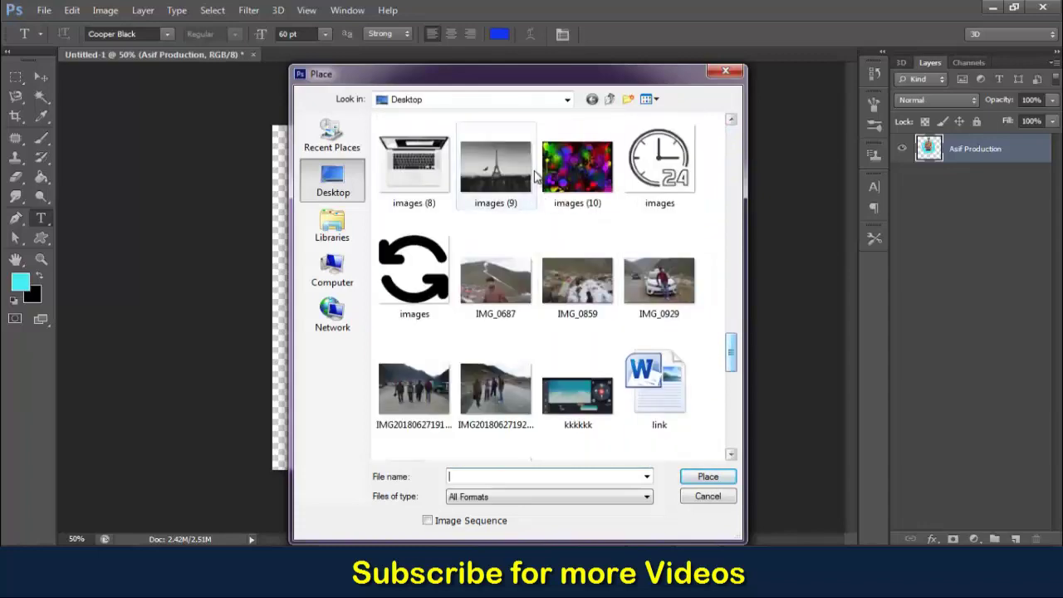
pyautogui.click(565, 172)
pyautogui.click(707, 476)
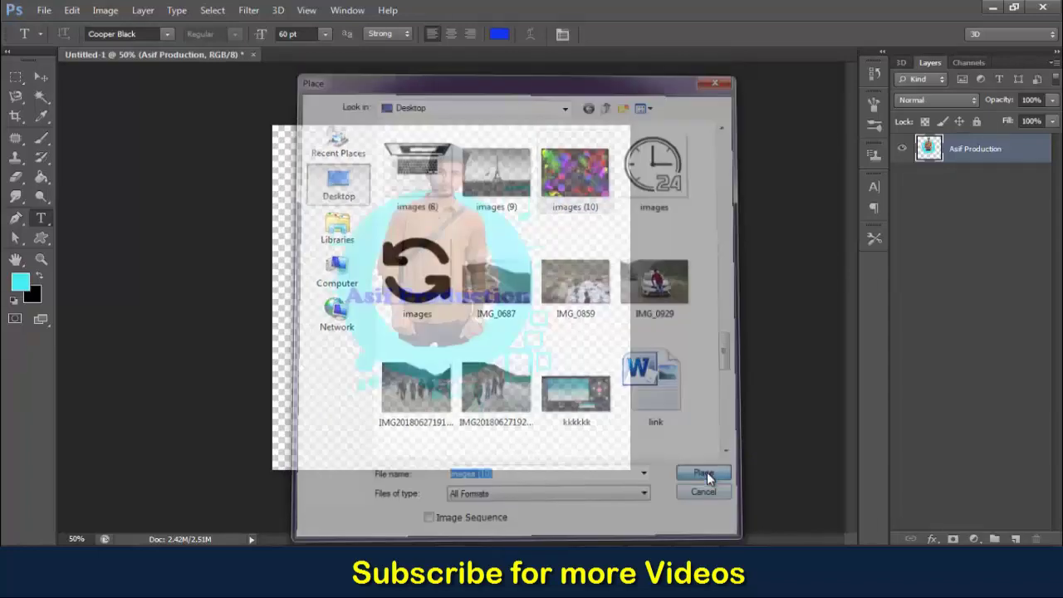
# - Stretch the paint-splash image to about 285% by 407% over most of the canvas and commit it
pyautogui.moveTo(448, 299); pyautogui.dragTo(373, 185)
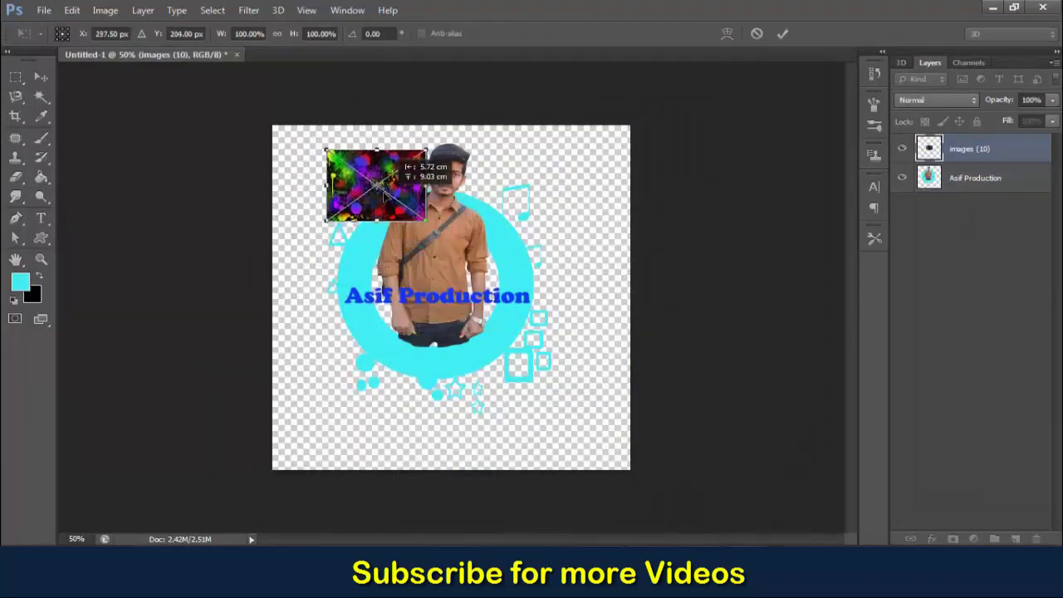
pyautogui.moveTo(426, 220); pyautogui.dragTo(610, 445)
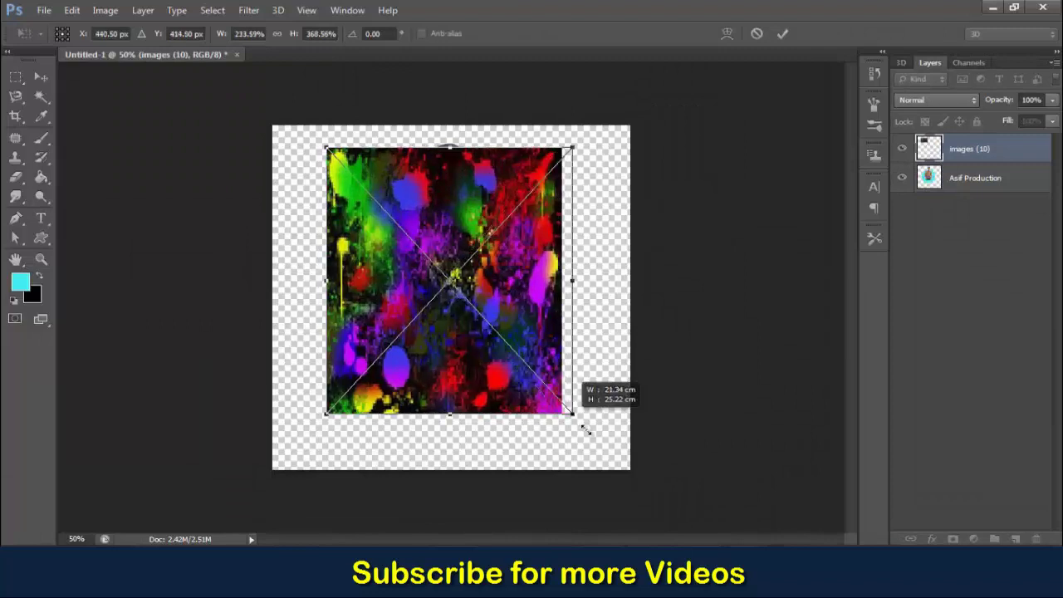
pyautogui.moveTo(488, 347); pyautogui.dragTo(476, 328)
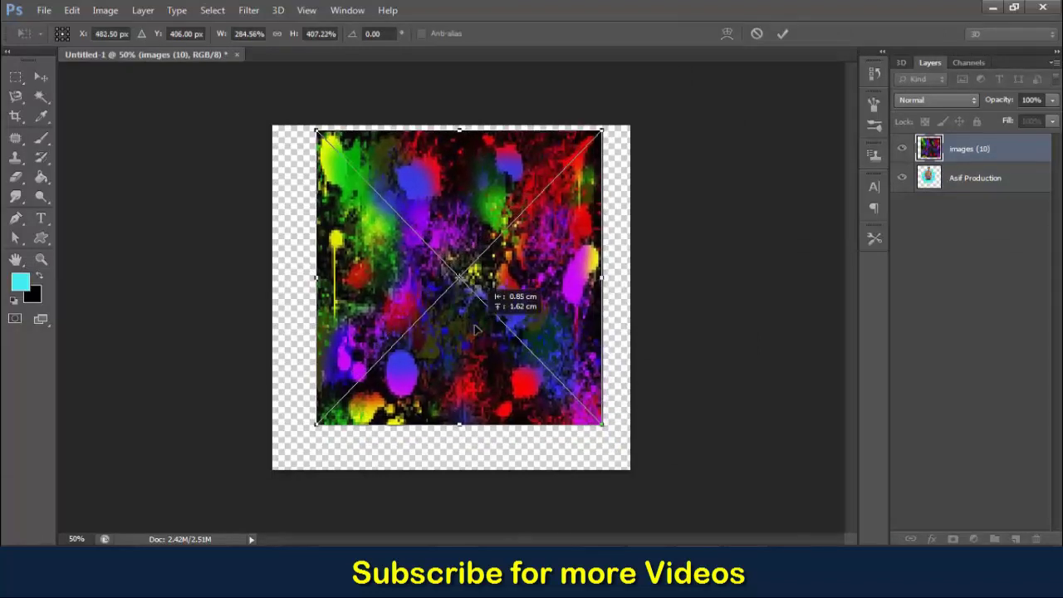
pyautogui.click(780, 35)
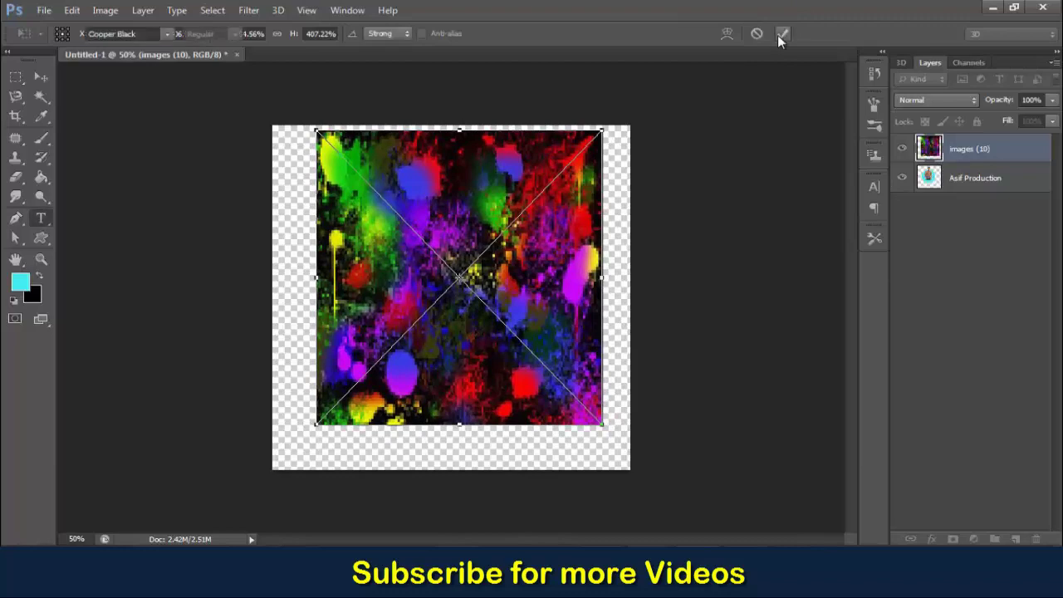
# - Clip the splash layer to the merged design layer below and set its blend to Dissolve
pyautogui.rightClick(989, 149)
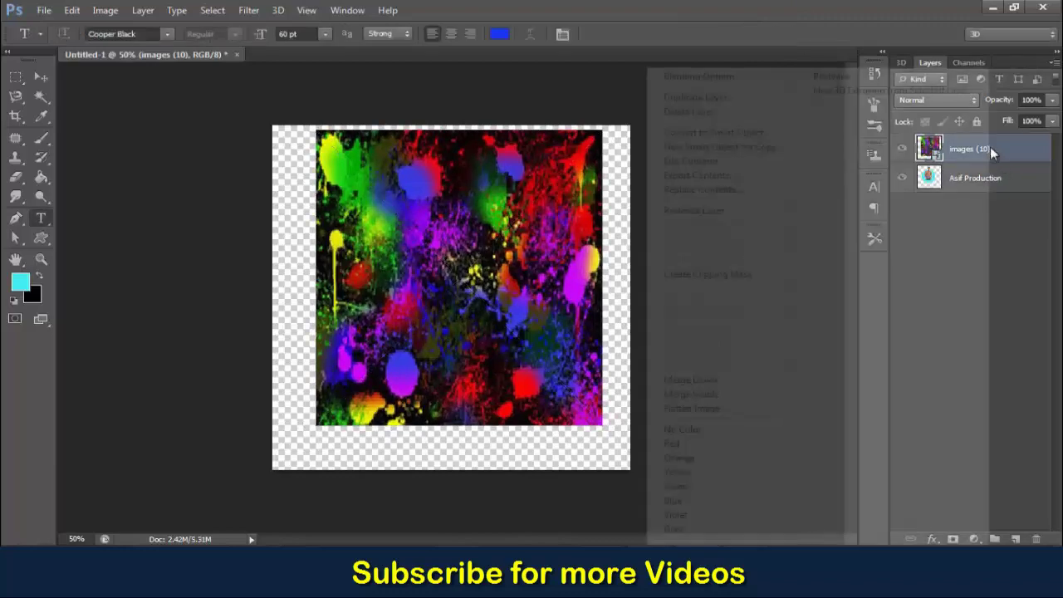
pyautogui.click(769, 280)
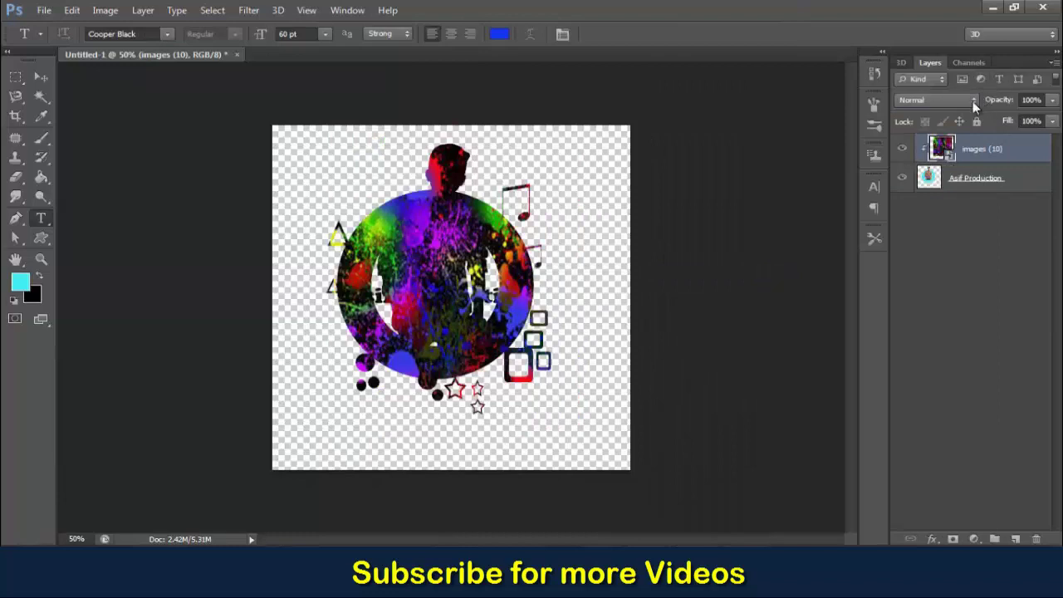
pyautogui.click(972, 101)
pyautogui.click(940, 127)
# - Step through the blend modes and settle the splash layer on Difference
pyautogui.press('Down')
pyautogui.press('Down')
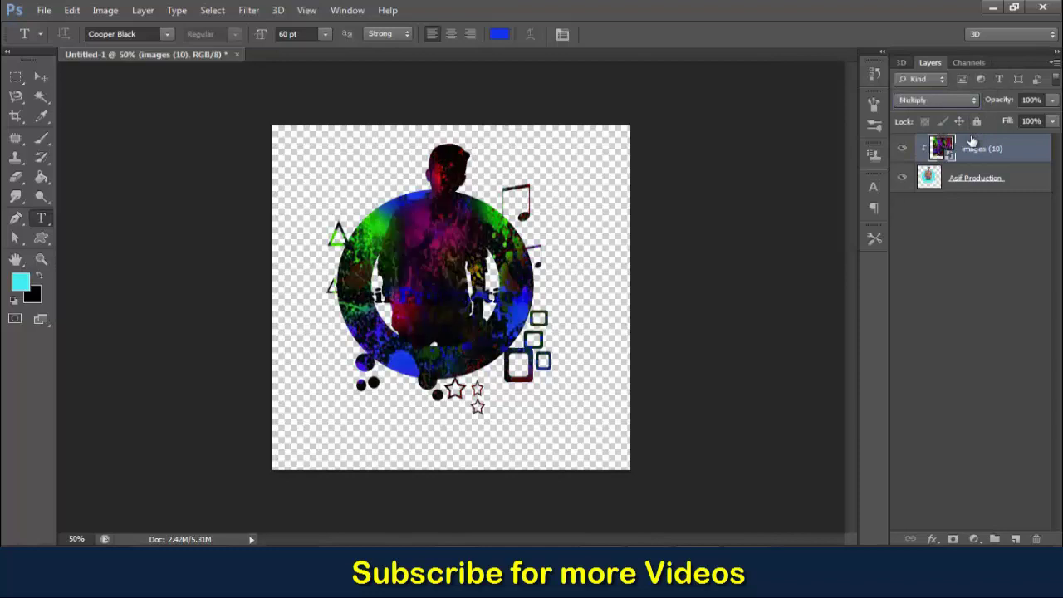
pyautogui.press('Down')
pyautogui.press('Down')
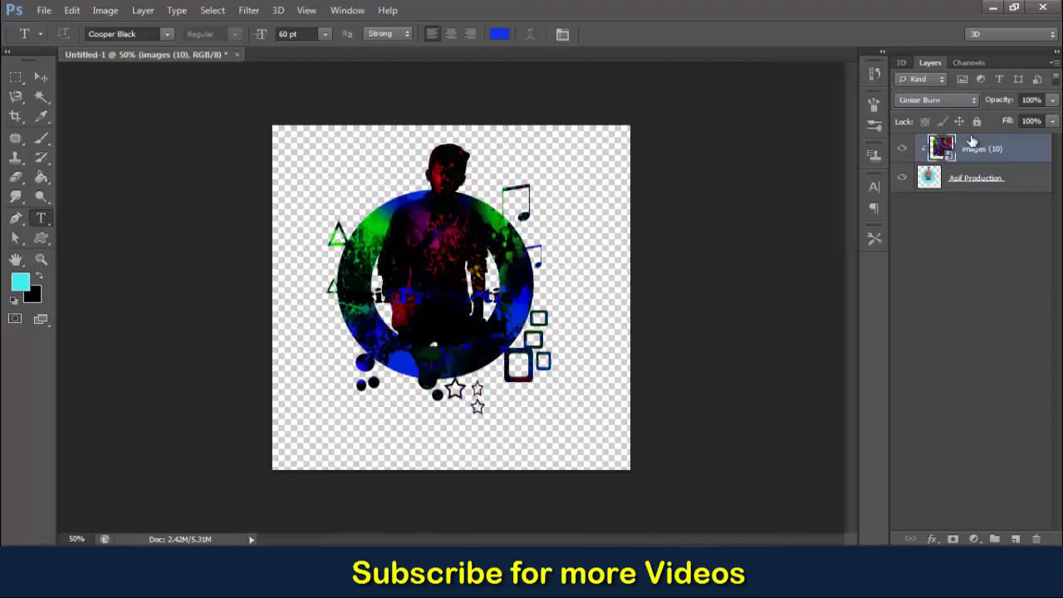
pyautogui.press('Down')
pyautogui.press('Down')
pyautogui.press('Down')
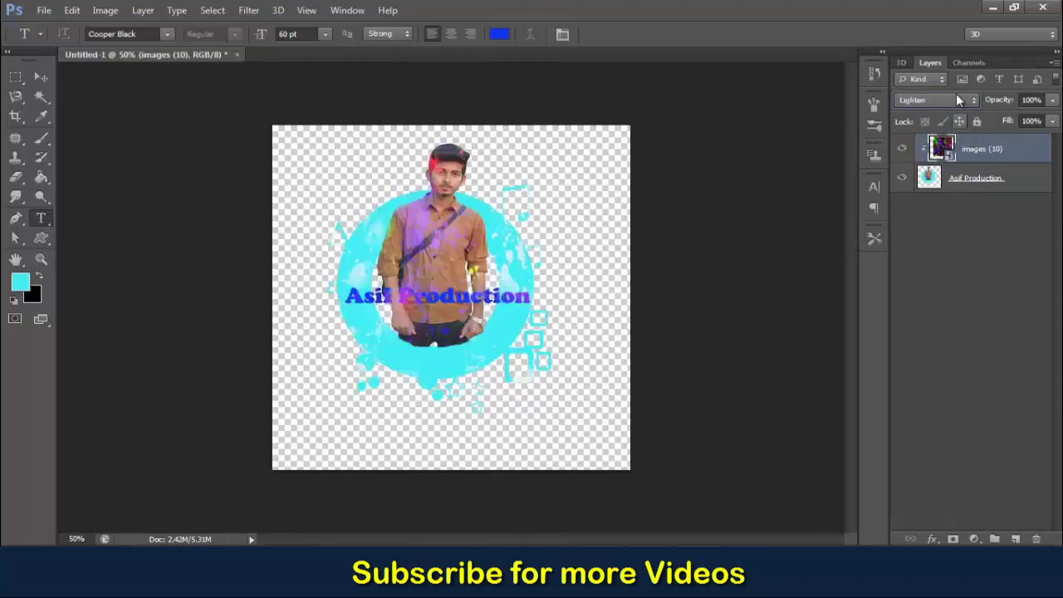
pyautogui.press('Down')
pyautogui.press('Down')
pyautogui.press('Down')
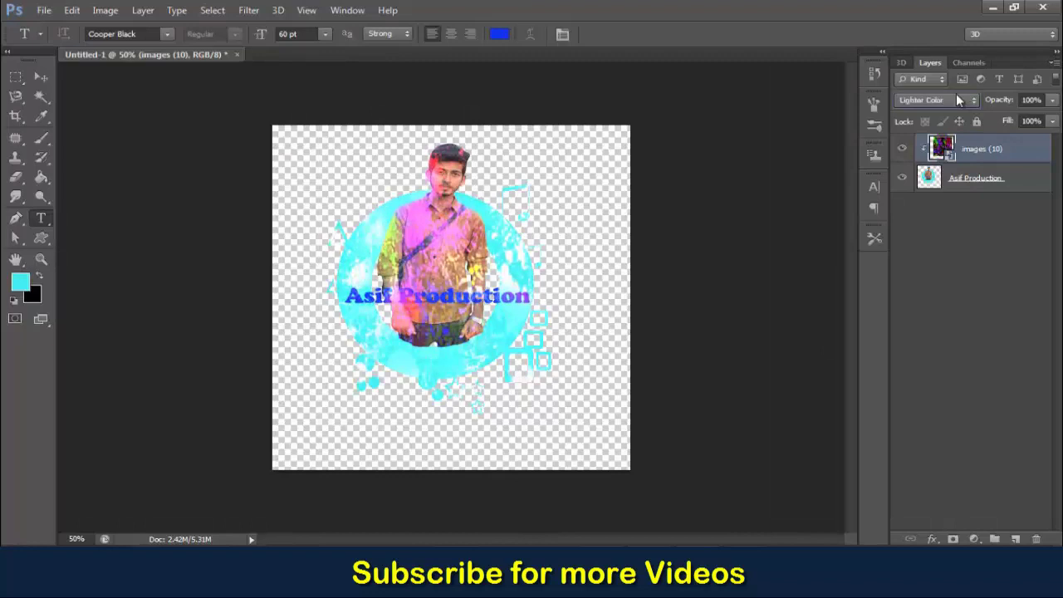
pyautogui.press('Down')
pyautogui.press('Down')
pyautogui.press('Down')
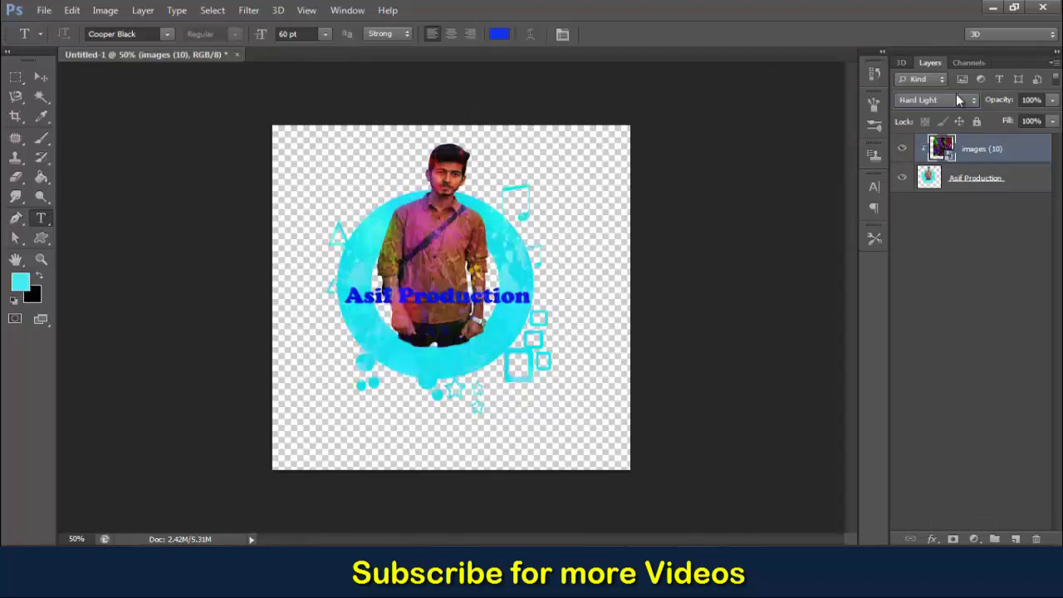
pyautogui.press('Down')
pyautogui.press('Down')
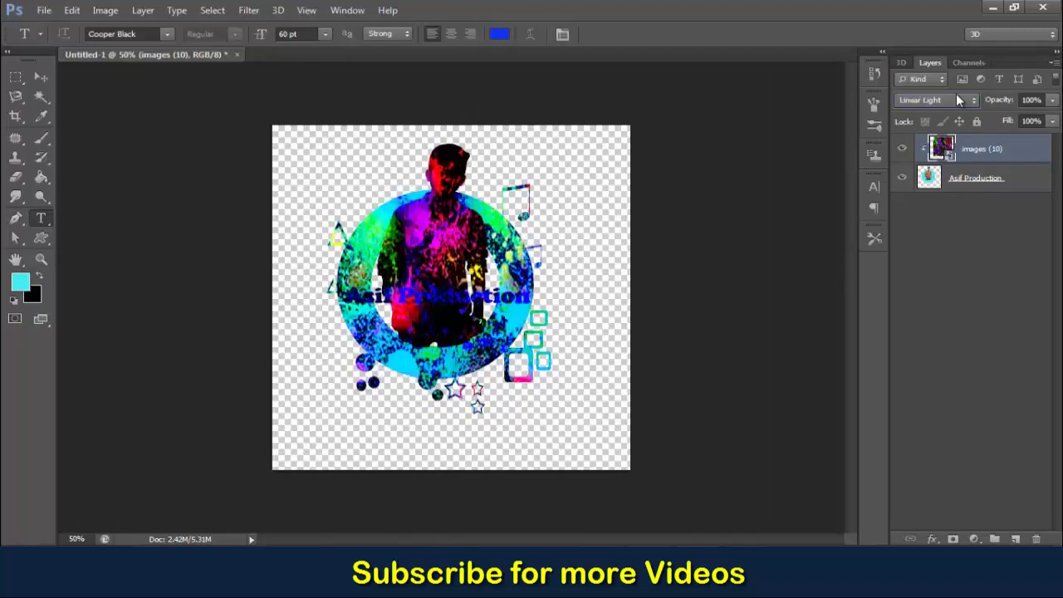
pyautogui.press('Down')
pyautogui.press('Down')
pyautogui.press('Down')
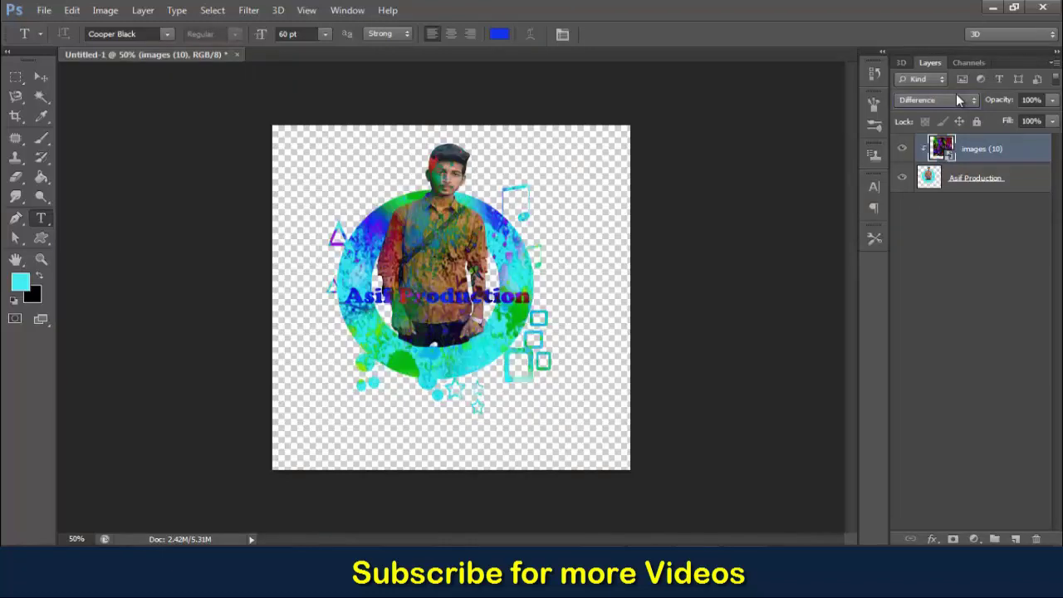
pyautogui.press('Down')
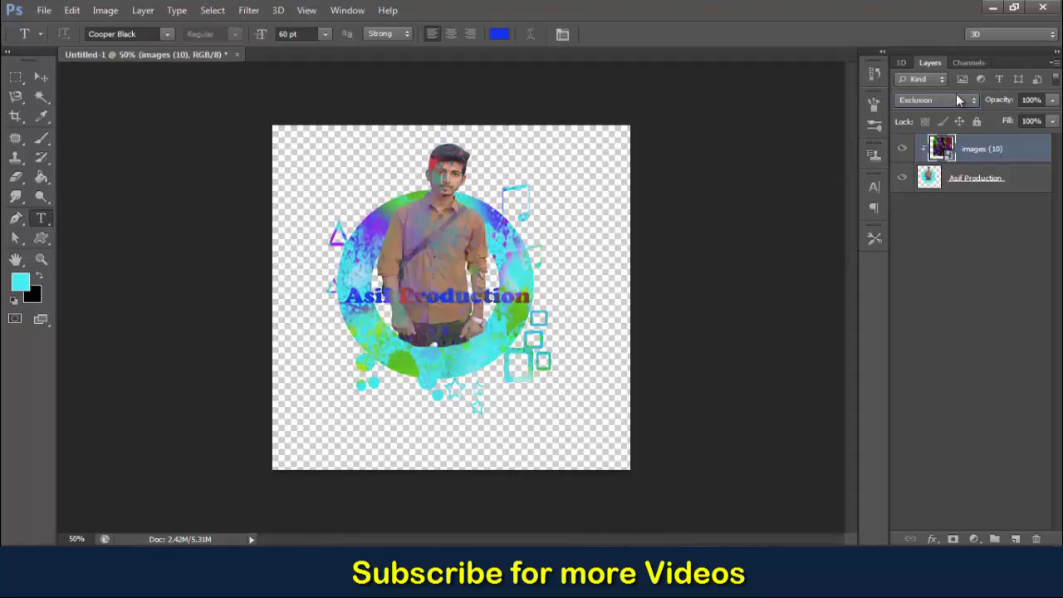
pyautogui.press('Down')
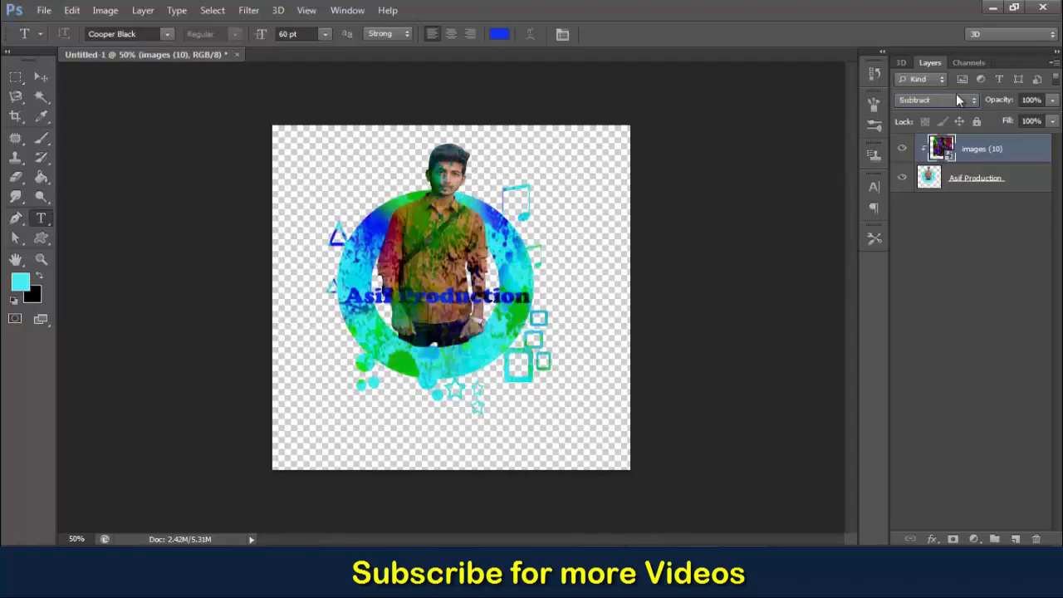
pyautogui.press('Down')
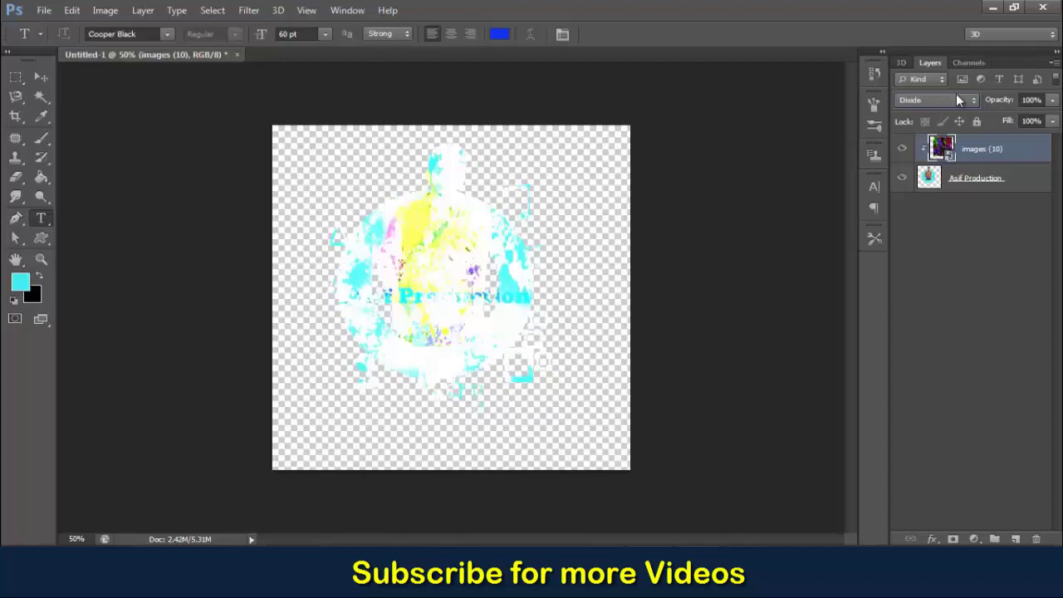
pyautogui.press('Down')
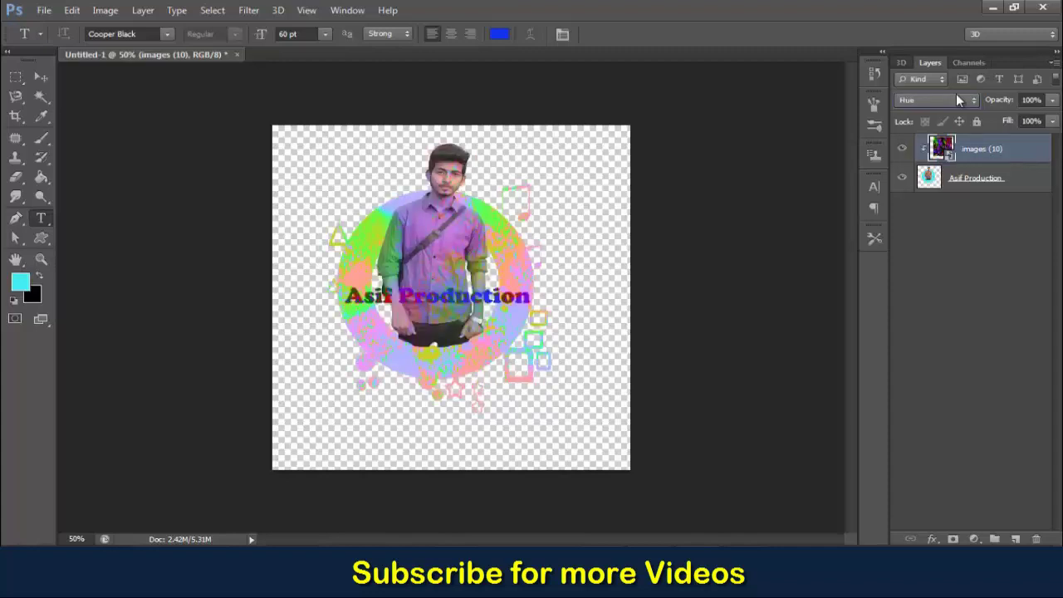
pyautogui.press('Down')
pyautogui.press('Down')
pyautogui.press('Down')
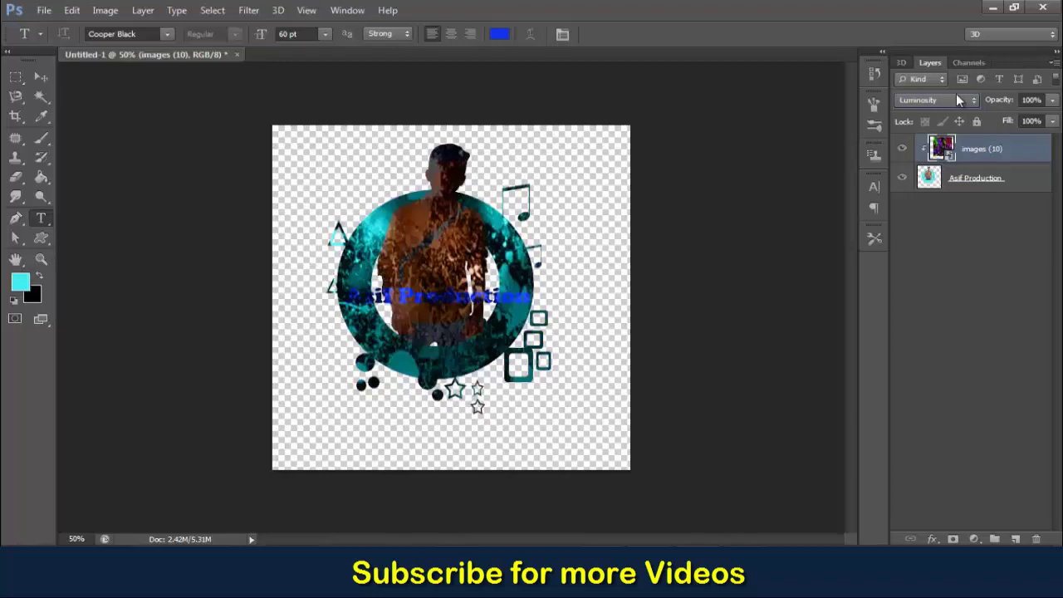
pyautogui.press('Up')
pyautogui.press('Up')
pyautogui.press('Up')
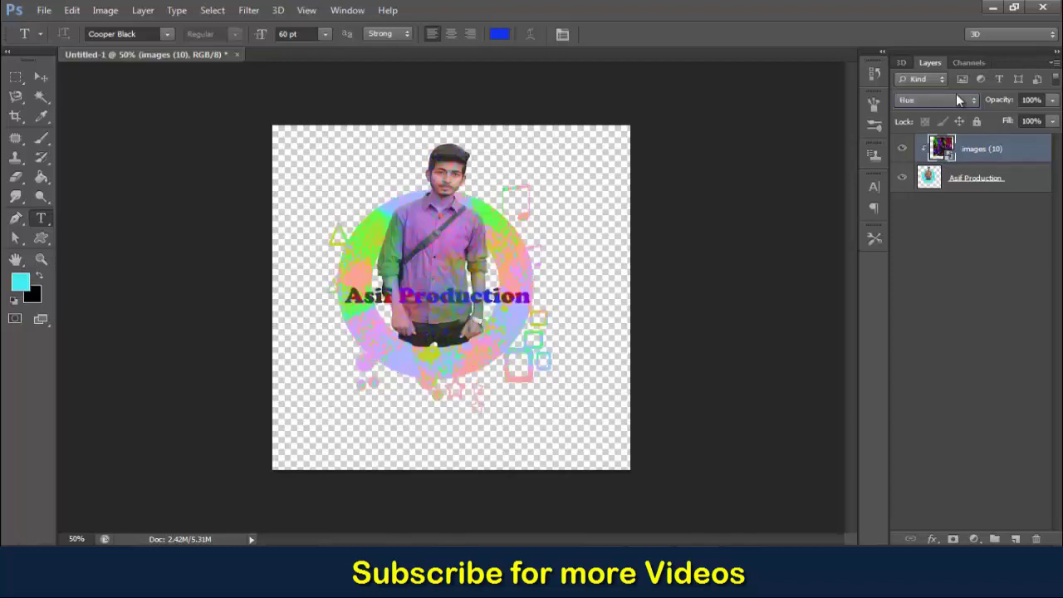
pyautogui.press('Up')
pyautogui.press('Up')
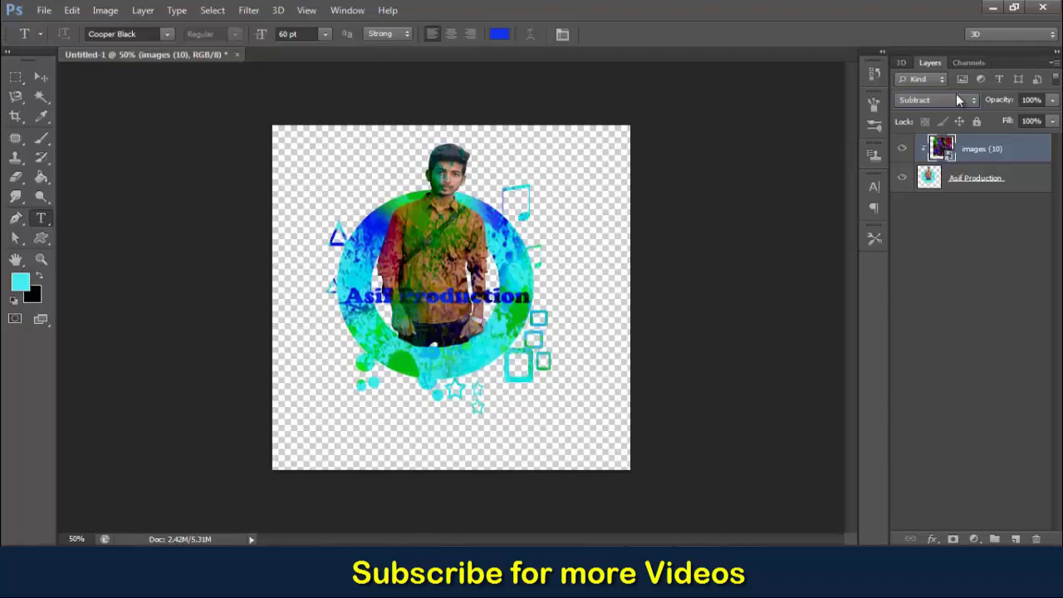
pyautogui.press('Up')
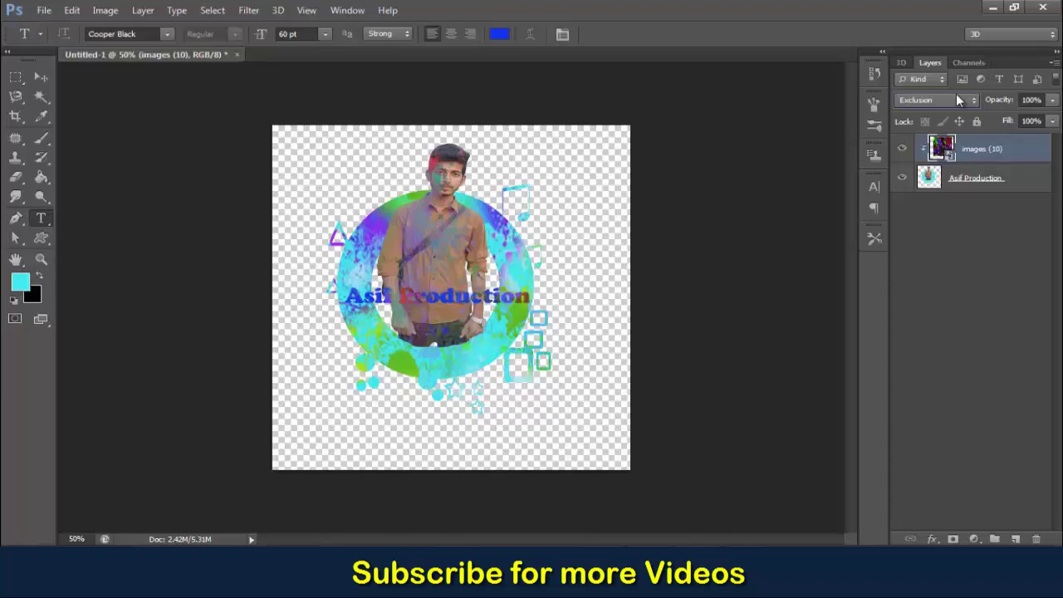
pyautogui.press('Up')
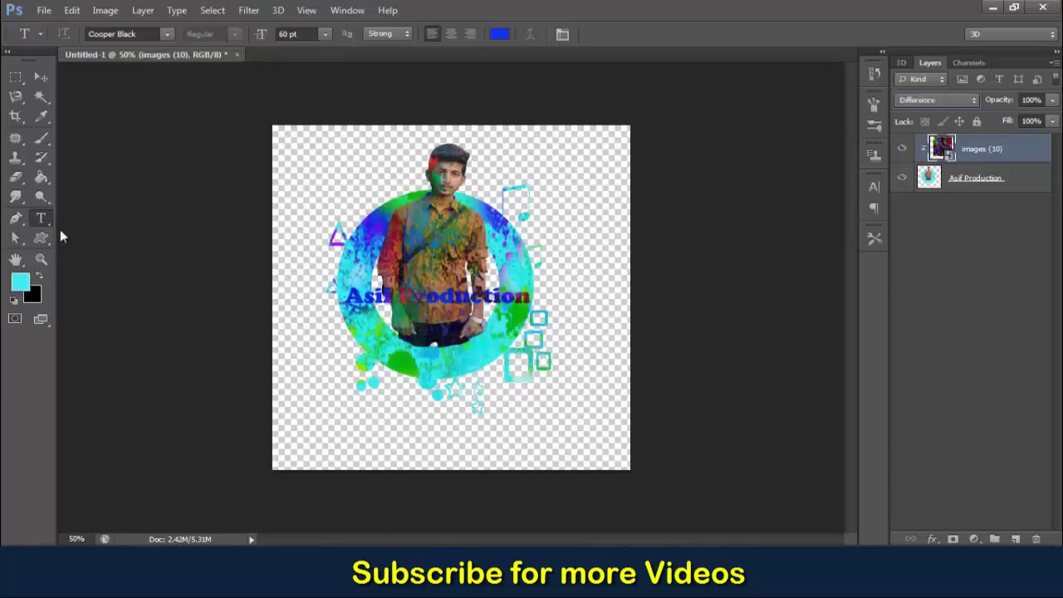
# - Pick the Eraser and zoom the canvas view to 100%
pyautogui.click(15, 177)
pyautogui.press('z')
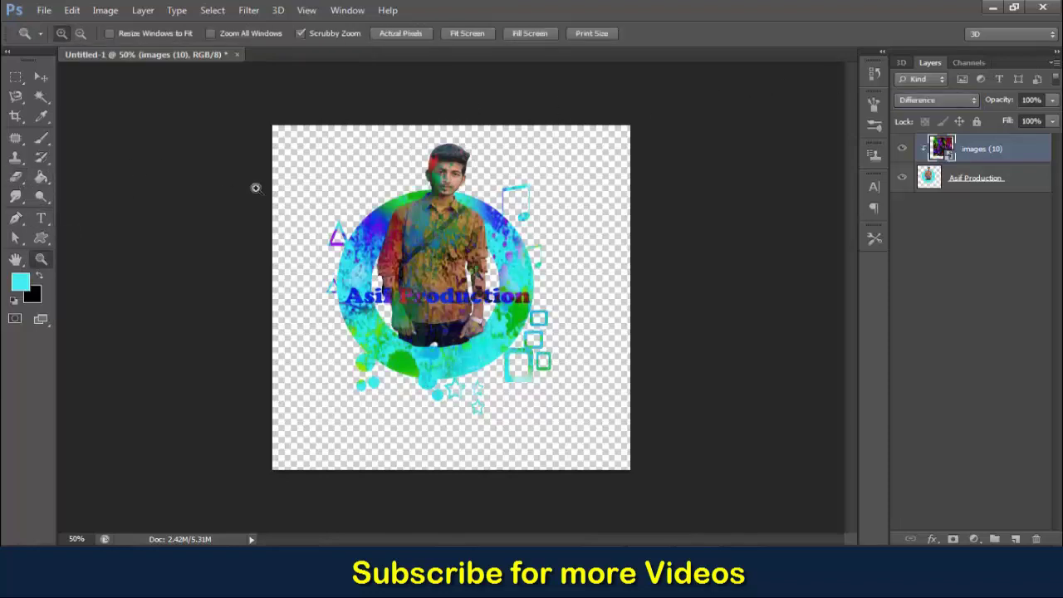
pyautogui.click(390, 266)
pyautogui.click(390, 266)
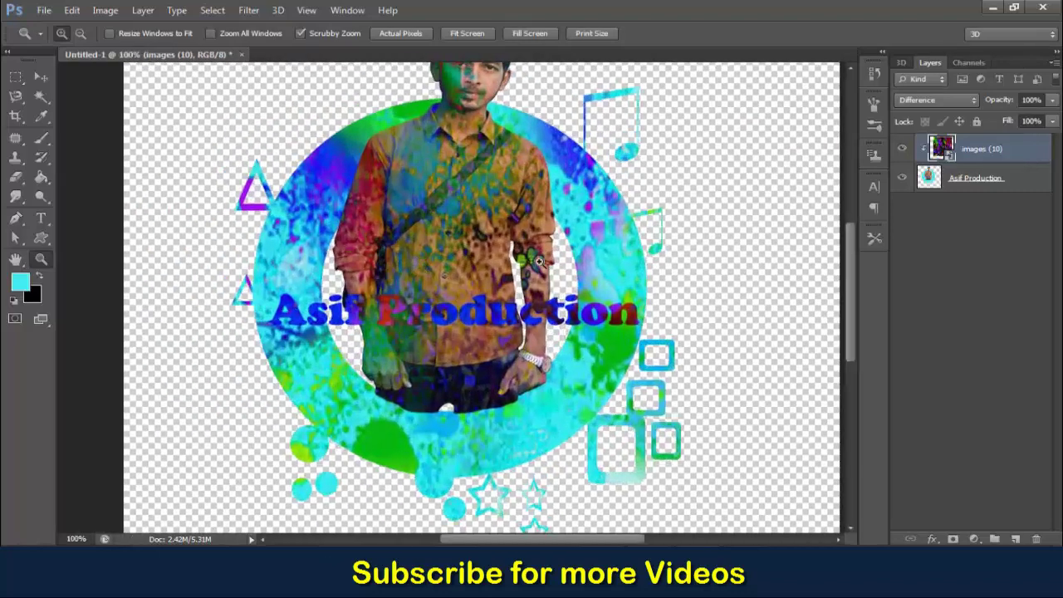
pyautogui.moveTo(851, 315); pyautogui.dragTo(847, 275)
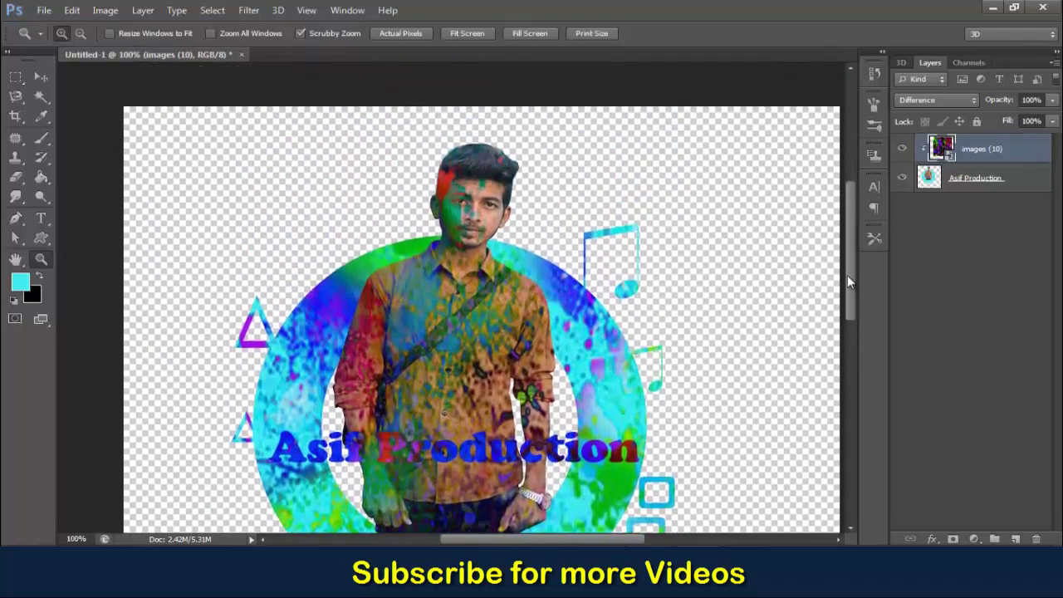
# - Rasterize the splash smart object for erasing and shrink the eraser brush to 25
pyautogui.click(17, 177)
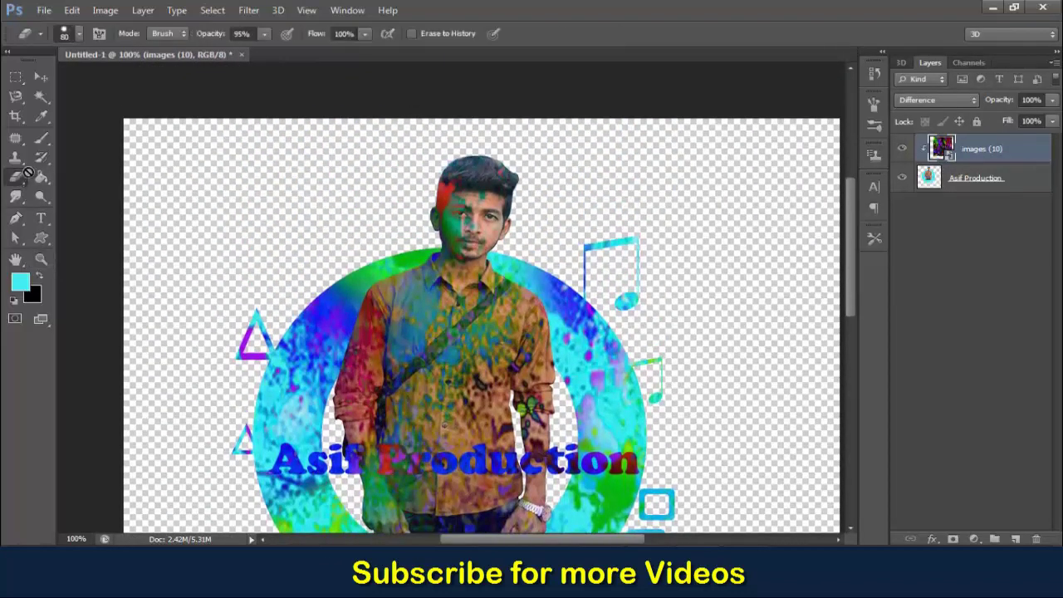
pyautogui.click(457, 206)
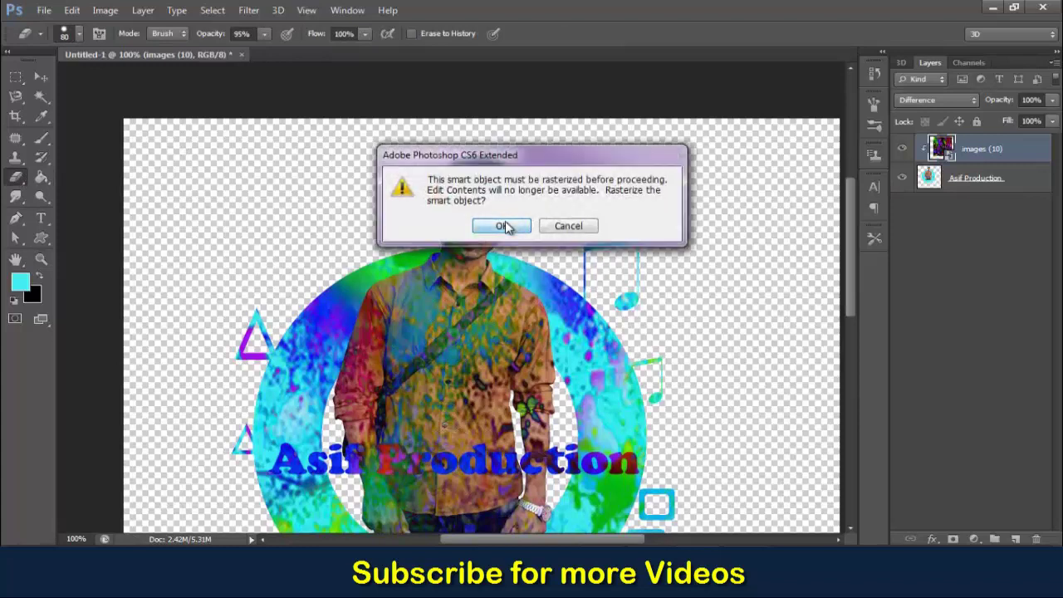
pyautogui.click(501, 224)
pyautogui.press('[')
pyautogui.press('[')
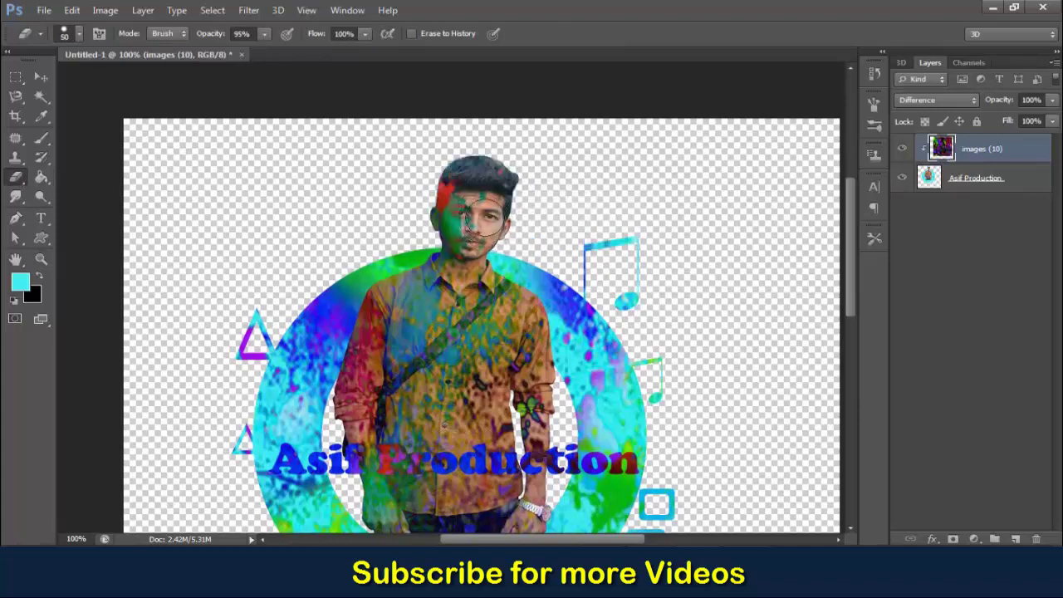
pyautogui.press('[')
pyautogui.press('[')
pyautogui.press('[')
# - Erase the splash overlay from the left of the face and the hair
pyautogui.moveTo(462, 205); pyautogui.dragTo(458, 233)
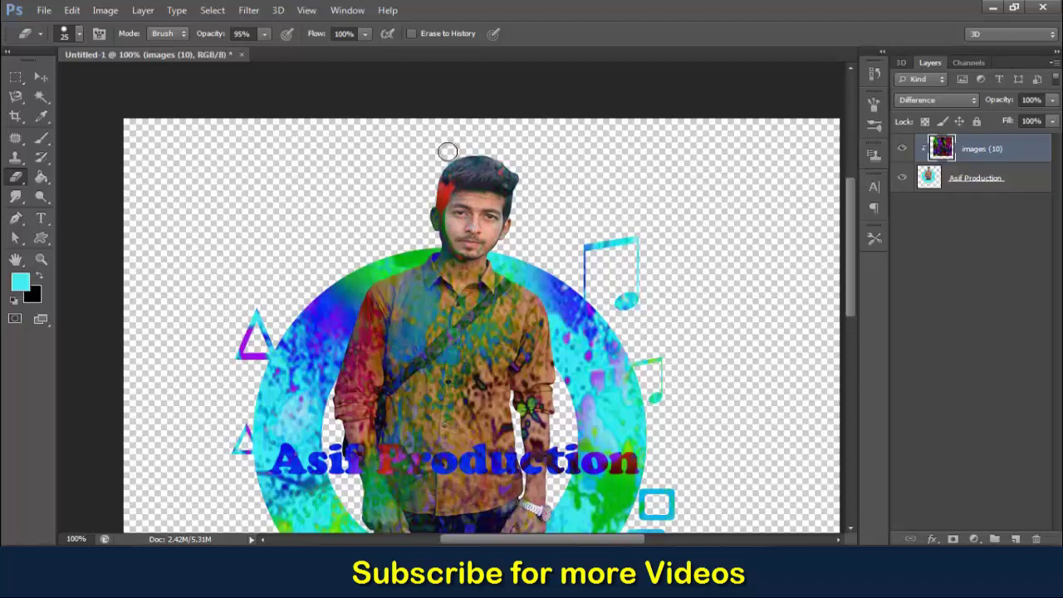
pyautogui.moveTo(462, 177)
pyautogui.mouseDown()
pyautogui.moveTo(442, 218)
pyautogui.moveTo(455, 242)
pyautogui.moveTo(449, 267)
pyautogui.moveTo(470, 272)
pyautogui.moveTo(475, 245)
pyautogui.moveTo(459, 279)
pyautogui.moveTo(474, 264)
pyautogui.moveTo(454, 272)
pyautogui.moveTo(497, 204)
pyautogui.moveTo(488, 201)
pyautogui.moveTo(444, 221)
pyautogui.moveTo(463, 216)
pyautogui.moveTo(463, 274)
pyautogui.moveTo(453, 275)
pyautogui.moveTo(480, 241)
pyautogui.moveTo(462, 212)
pyautogui.moveTo(485, 252)
pyautogui.mouseUp()
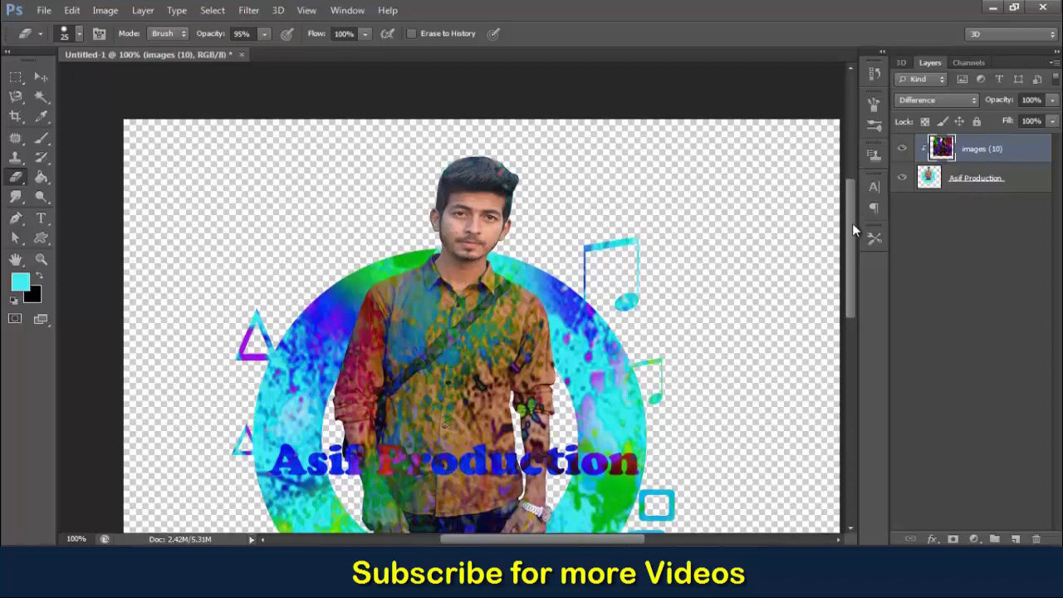
pyautogui.moveTo(850, 225)
pyautogui.mouseDown()
pyautogui.moveTo(855, 262)
pyautogui.moveTo(854, 250)
pyautogui.mouseUp()
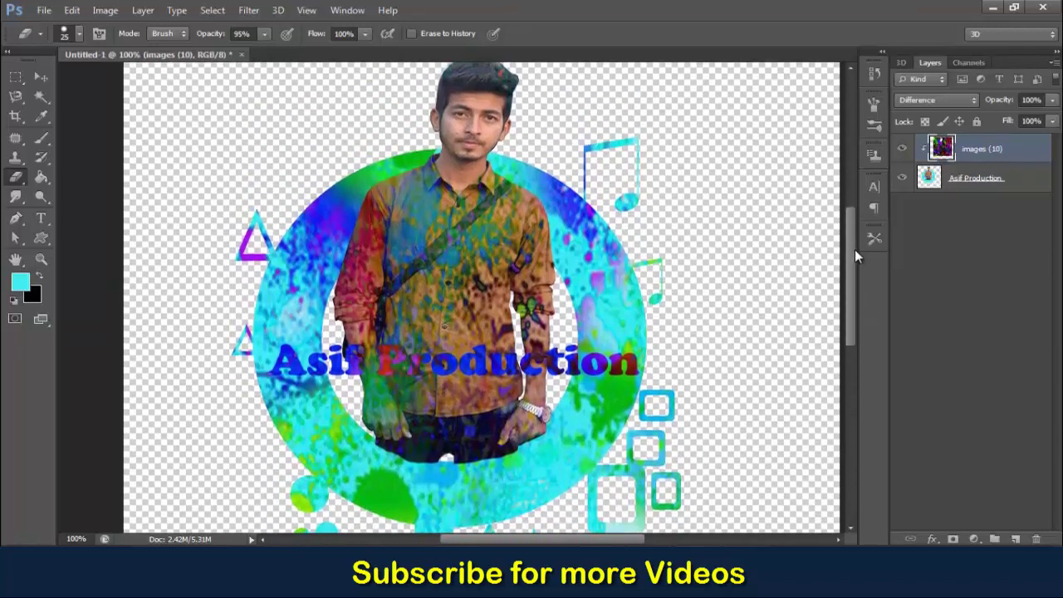
pyautogui.press('z')
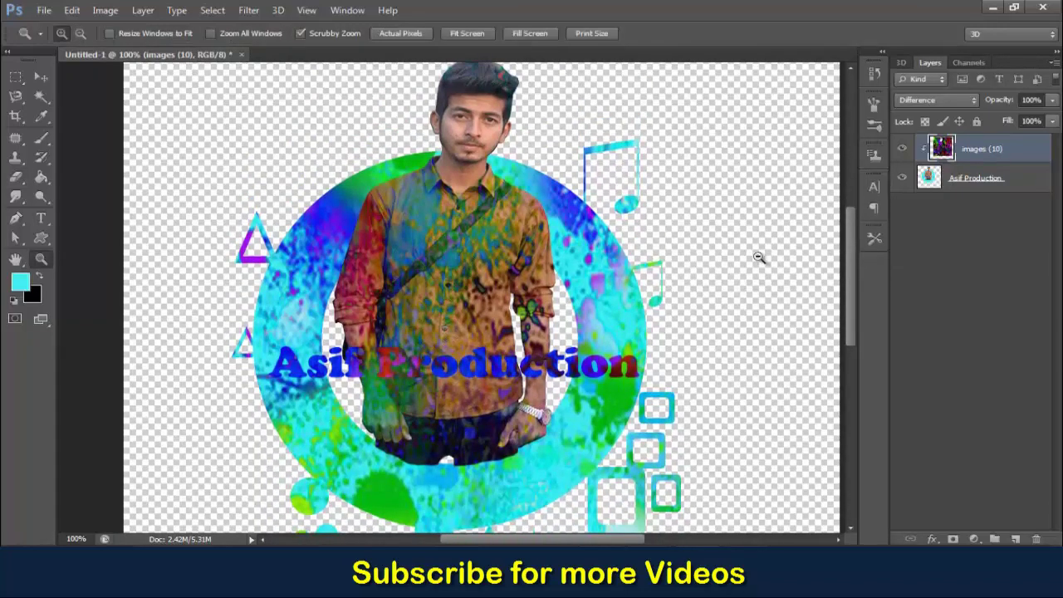
pyautogui.keyDown('alt'); pyautogui.click(757, 256); pyautogui.keyUp('alt')
pyautogui.click(758, 256)
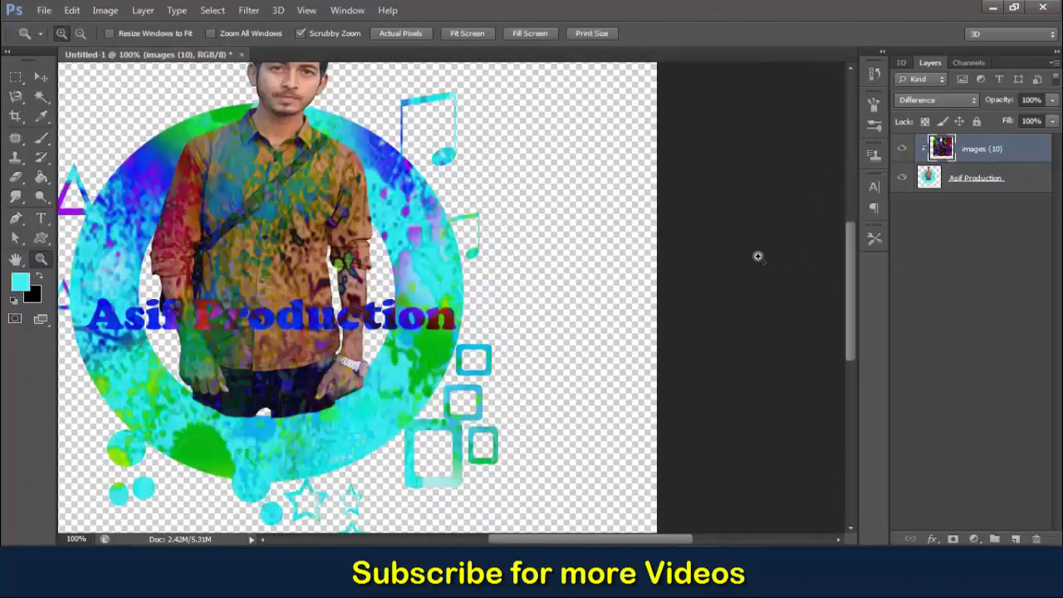
pyautogui.keyDown('alt'); pyautogui.click(757, 255); pyautogui.keyUp('alt')
pyautogui.click(757, 256)
pyautogui.click(757, 256)
pyautogui.click(758, 255)
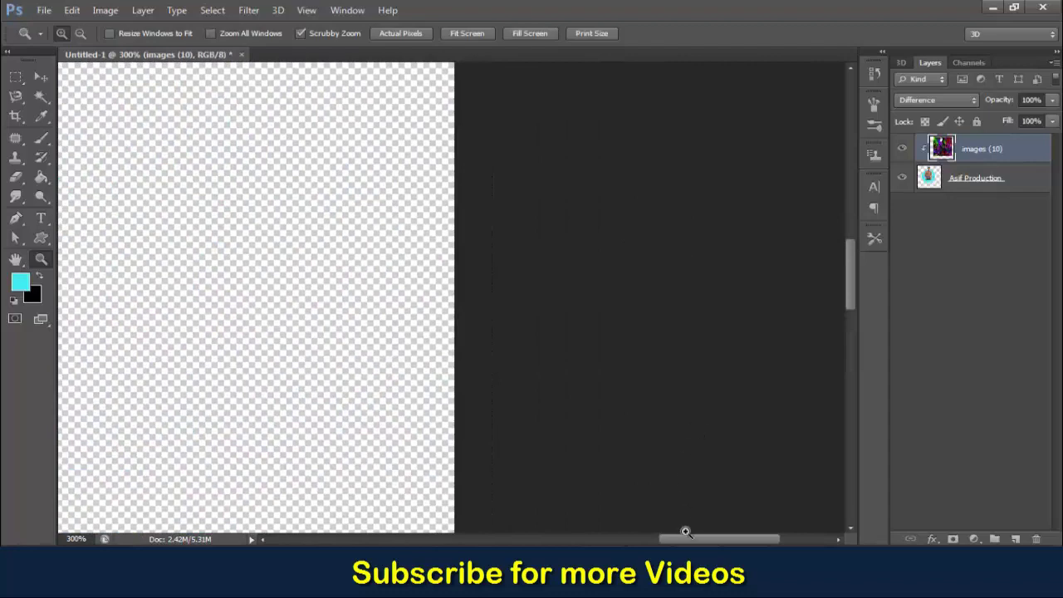
pyautogui.moveTo(685, 539); pyautogui.dragTo(524, 539)
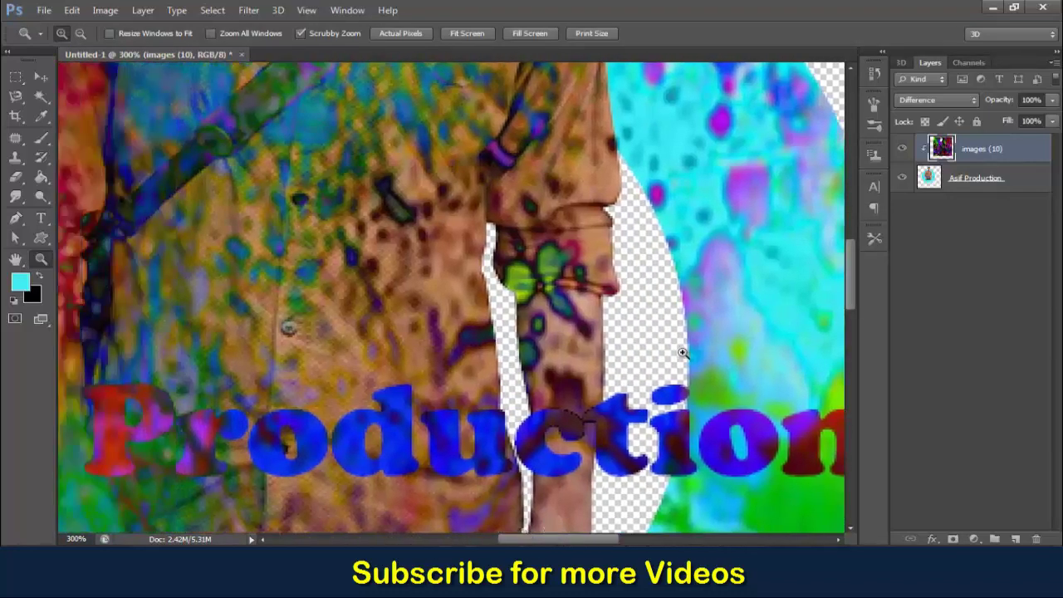
pyautogui.click(86, 32)
pyautogui.click(381, 206)
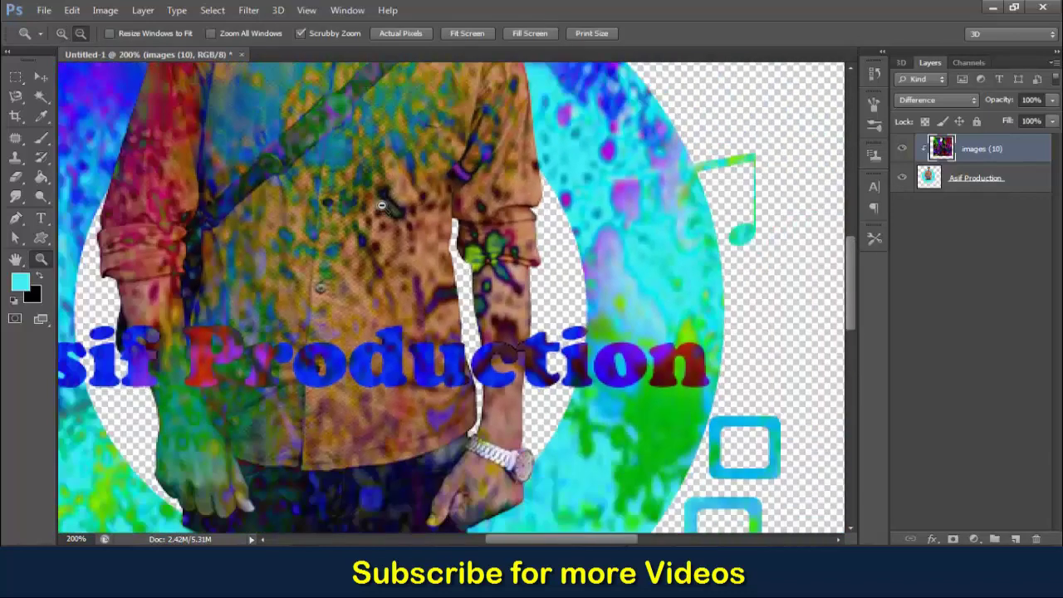
pyautogui.click(381, 205)
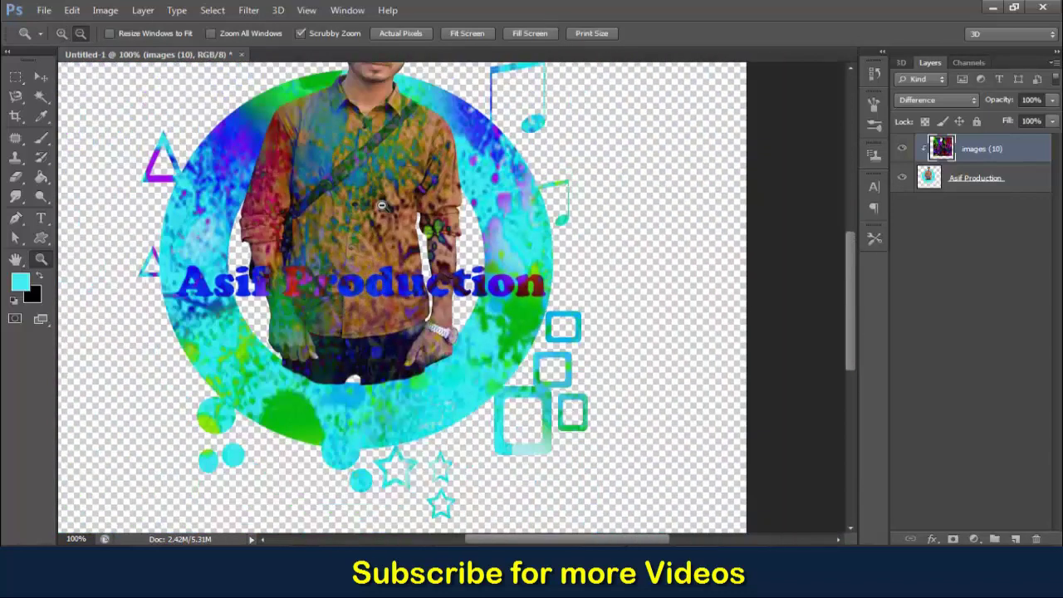
pyautogui.click(381, 205)
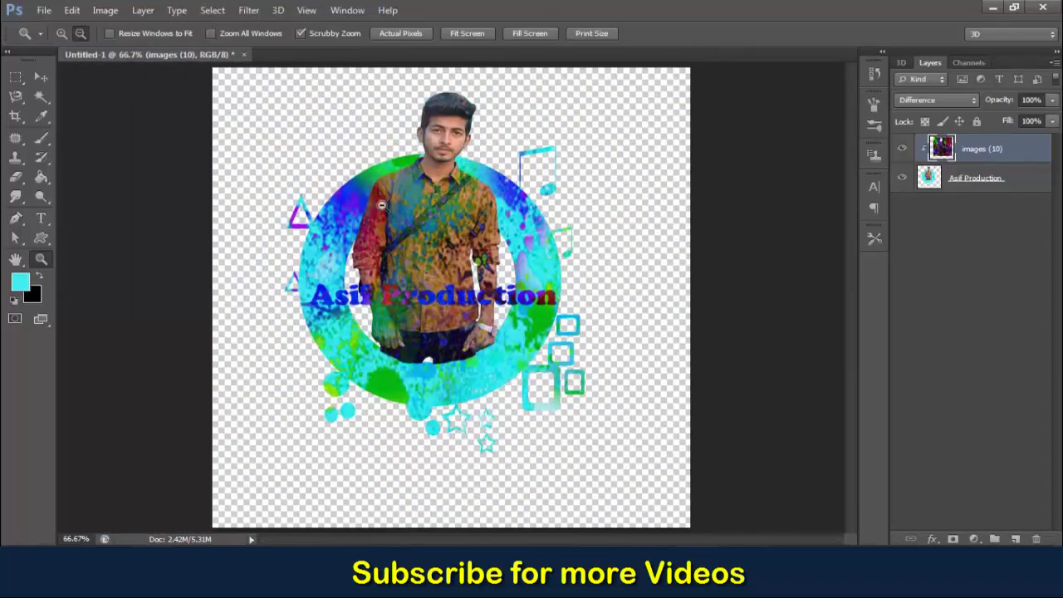
pyautogui.click(23, 179)
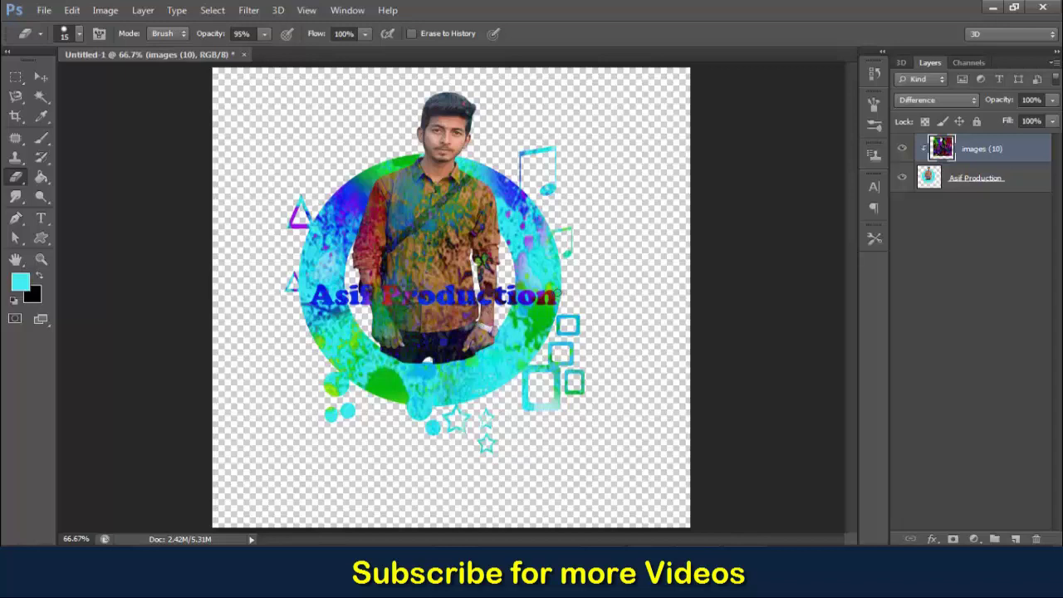
pyautogui.press('z')
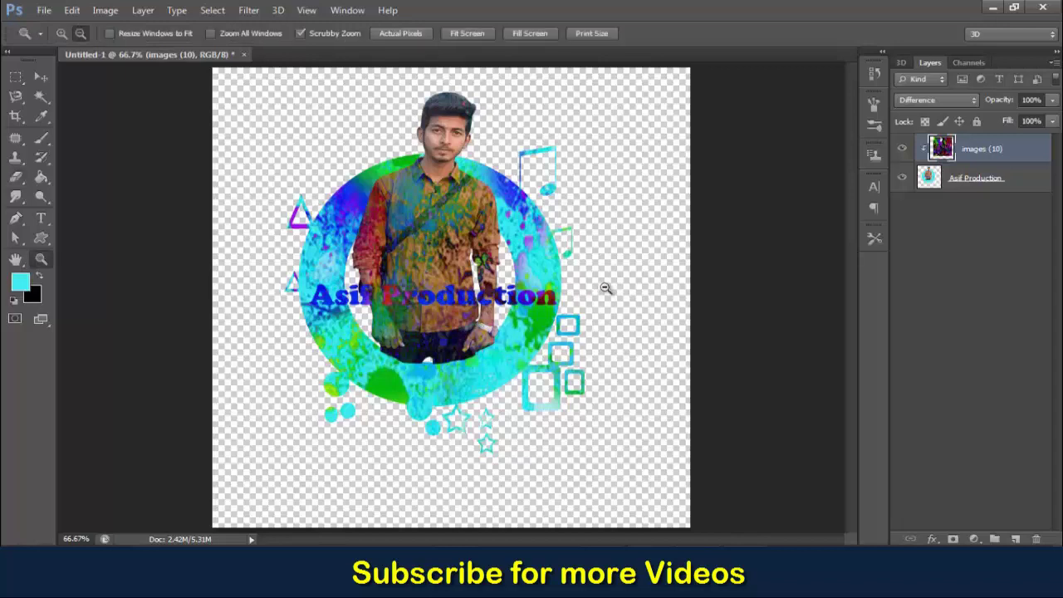
pyautogui.click(606, 287)
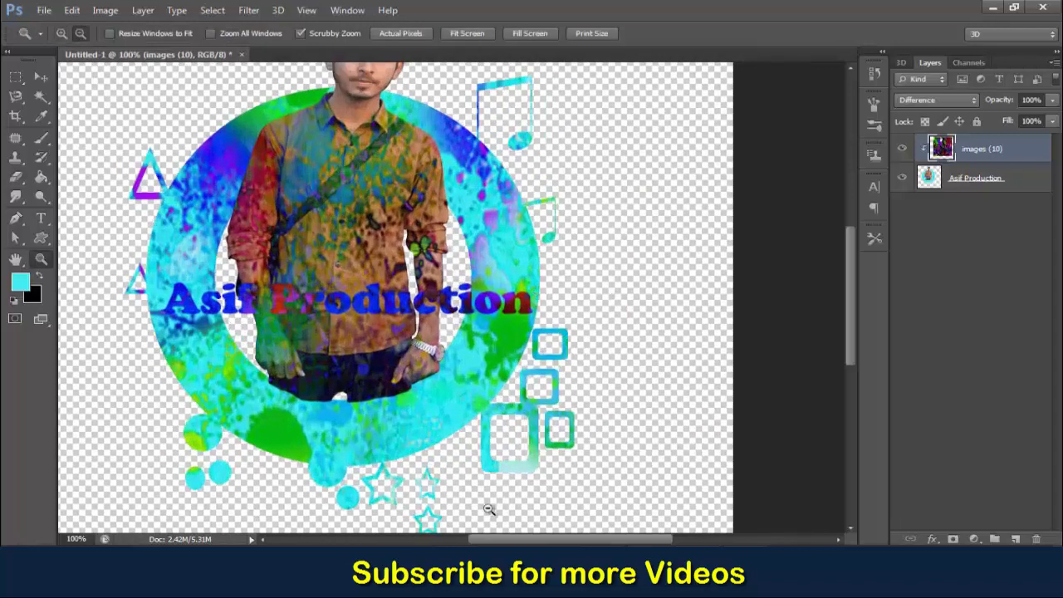
pyautogui.moveTo(511, 541); pyautogui.dragTo(493, 543)
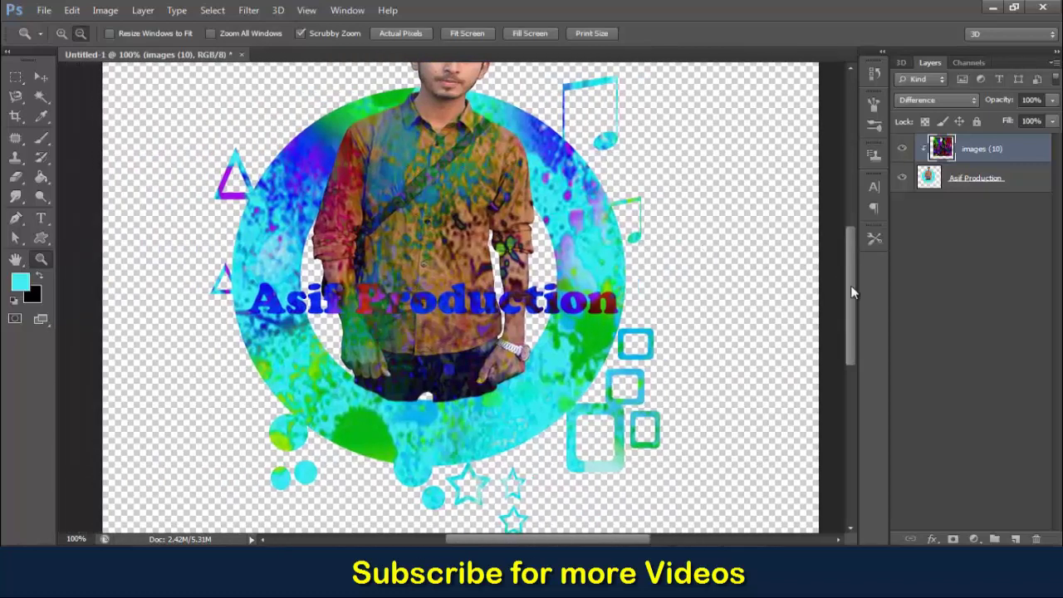
pyautogui.moveTo(851, 292); pyautogui.dragTo(848, 260)
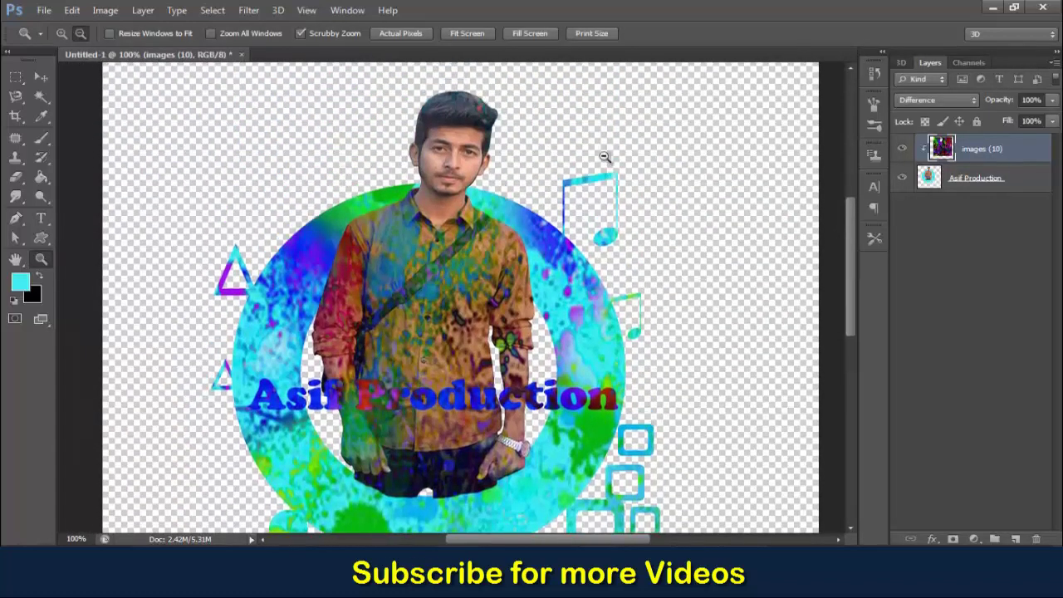
pyautogui.scroll(1, 604, 156)
pyautogui.scroll(1, 577, 142)
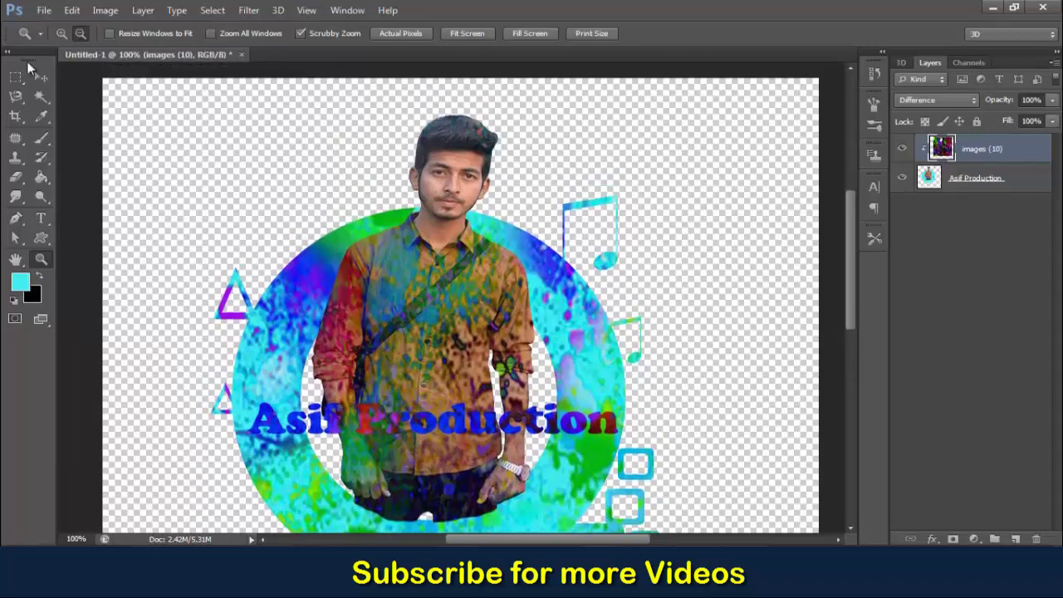
# - Save the design to the Desktop as a PNG file named logo
pyautogui.click(43, 15)
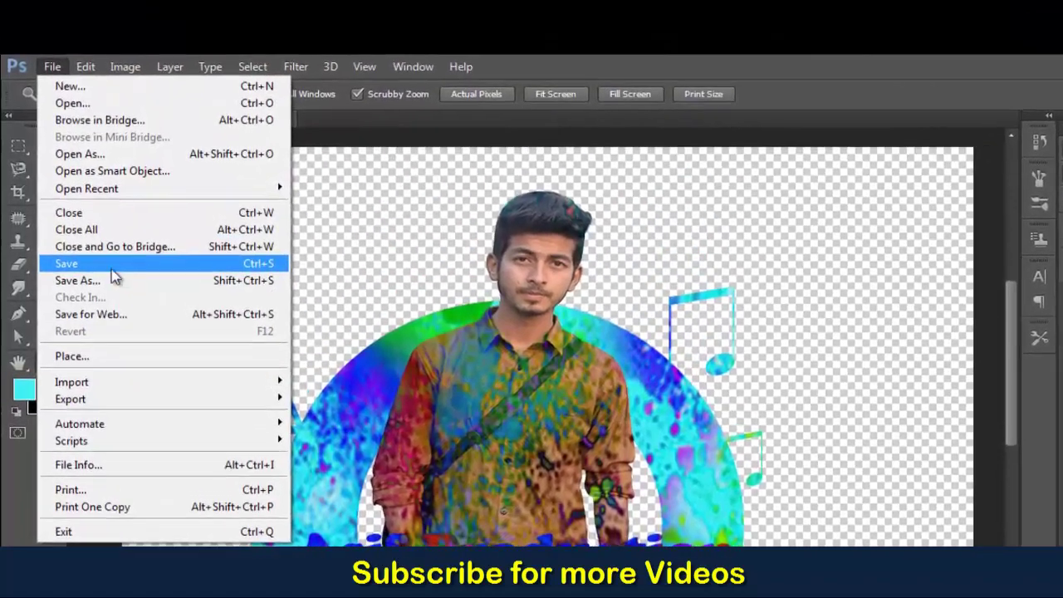
pyautogui.click(114, 283)
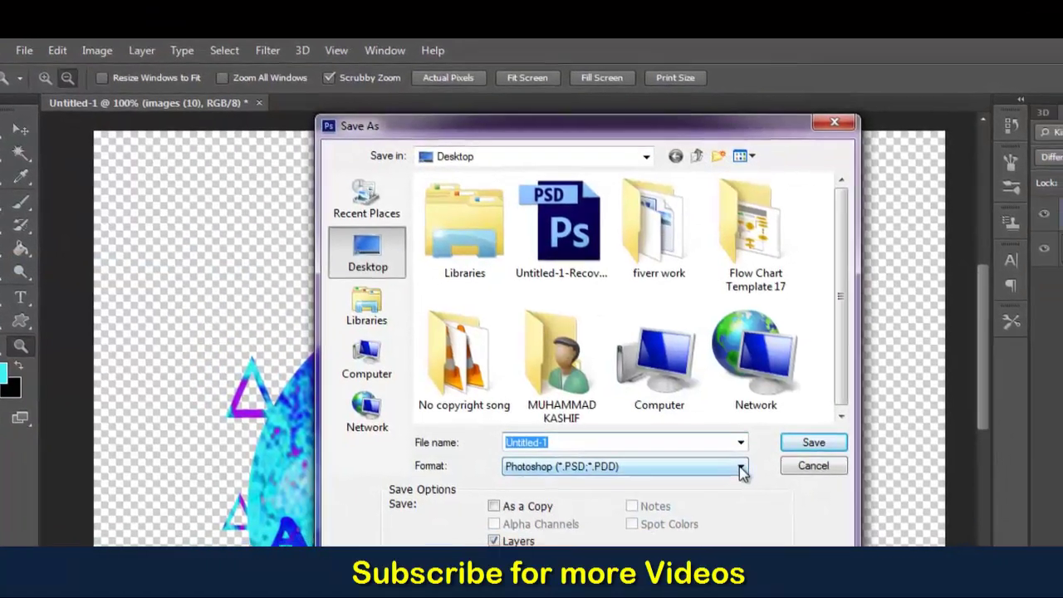
pyautogui.click(768, 482)
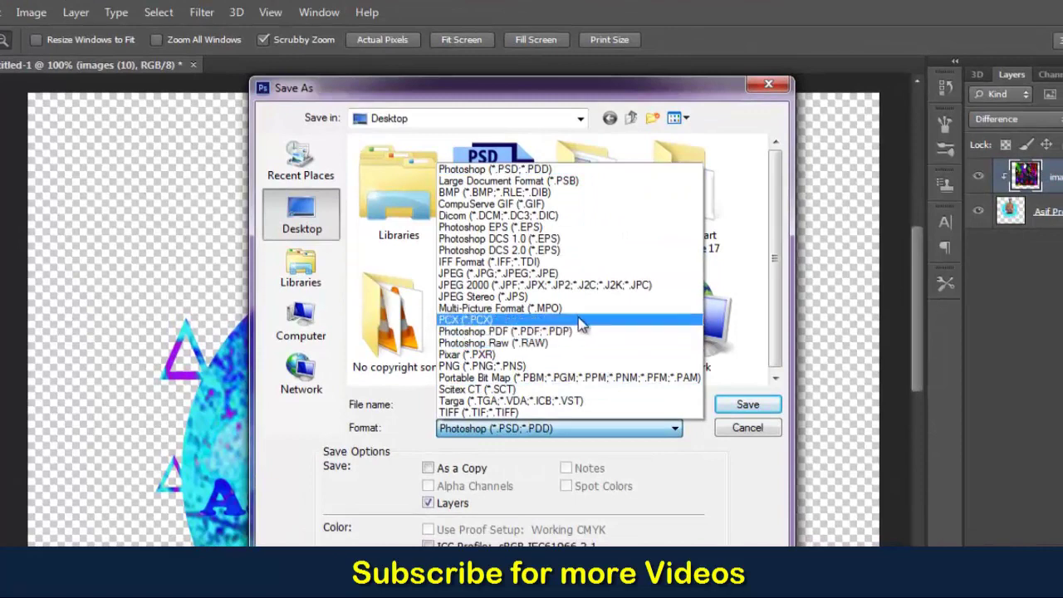
pyautogui.click(568, 367)
pyautogui.doubleClick(563, 404)
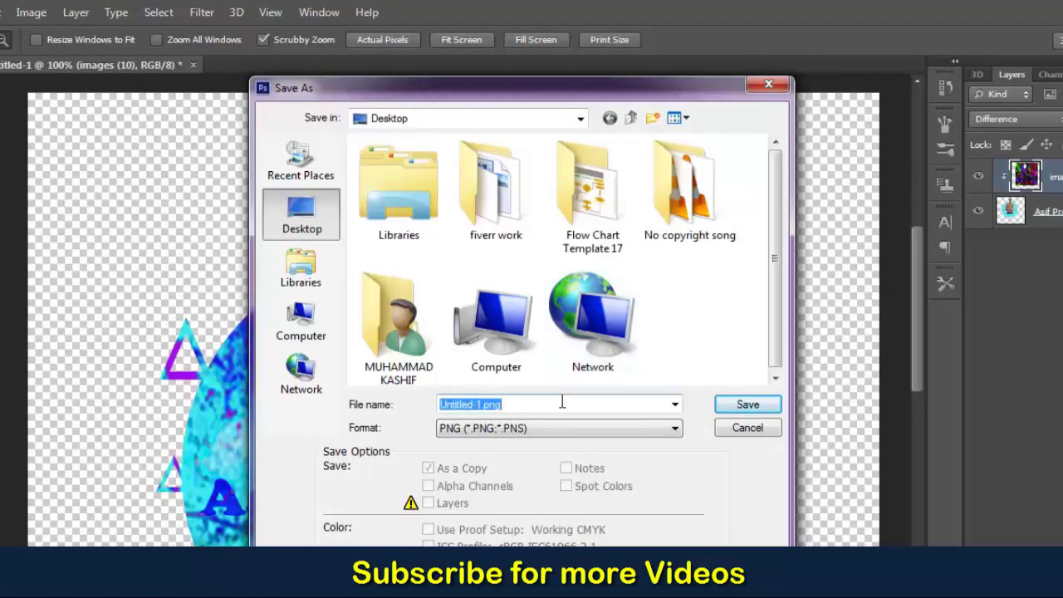
pyautogui.press('BackSpace')
pyautogui.write('logo')
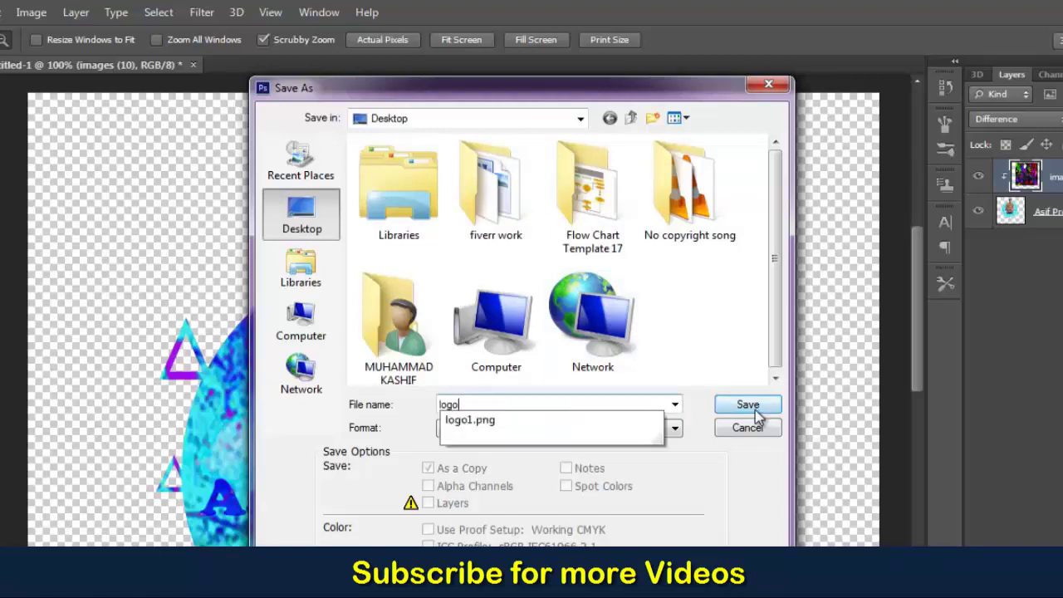
pyautogui.click(755, 410)
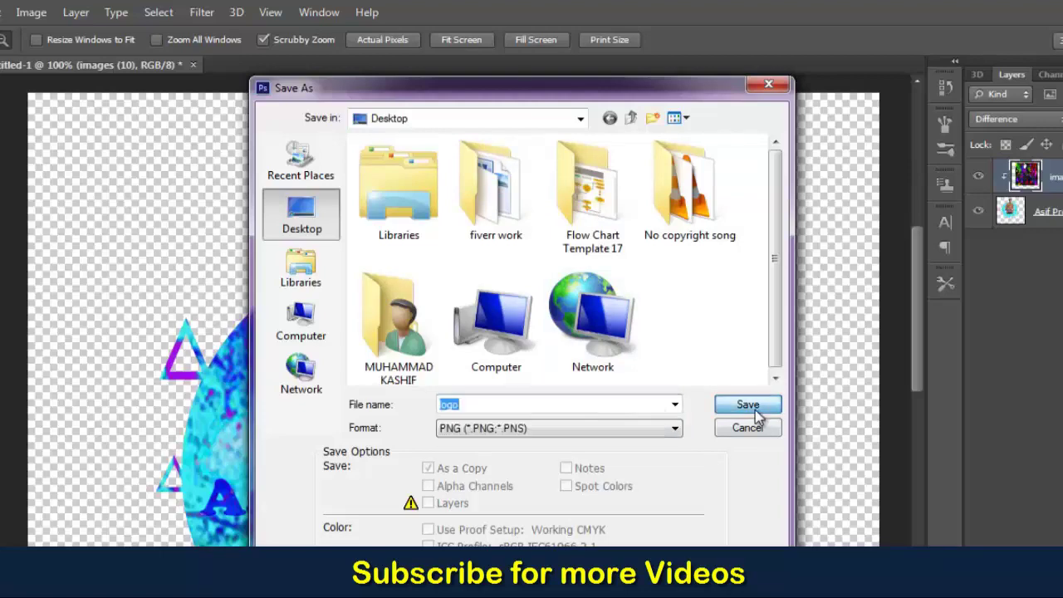
pyautogui.click(747, 405)
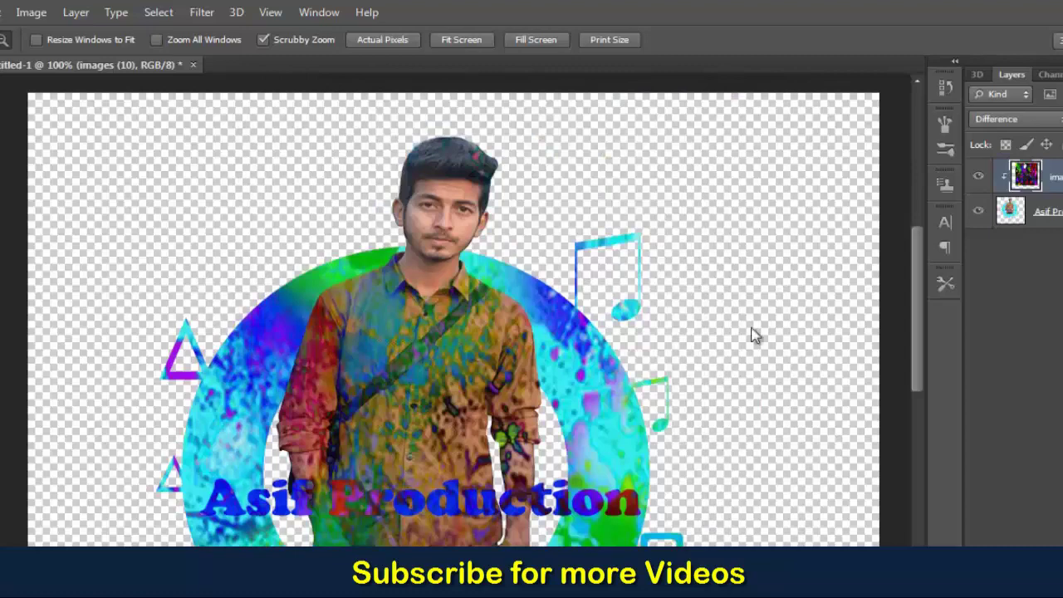